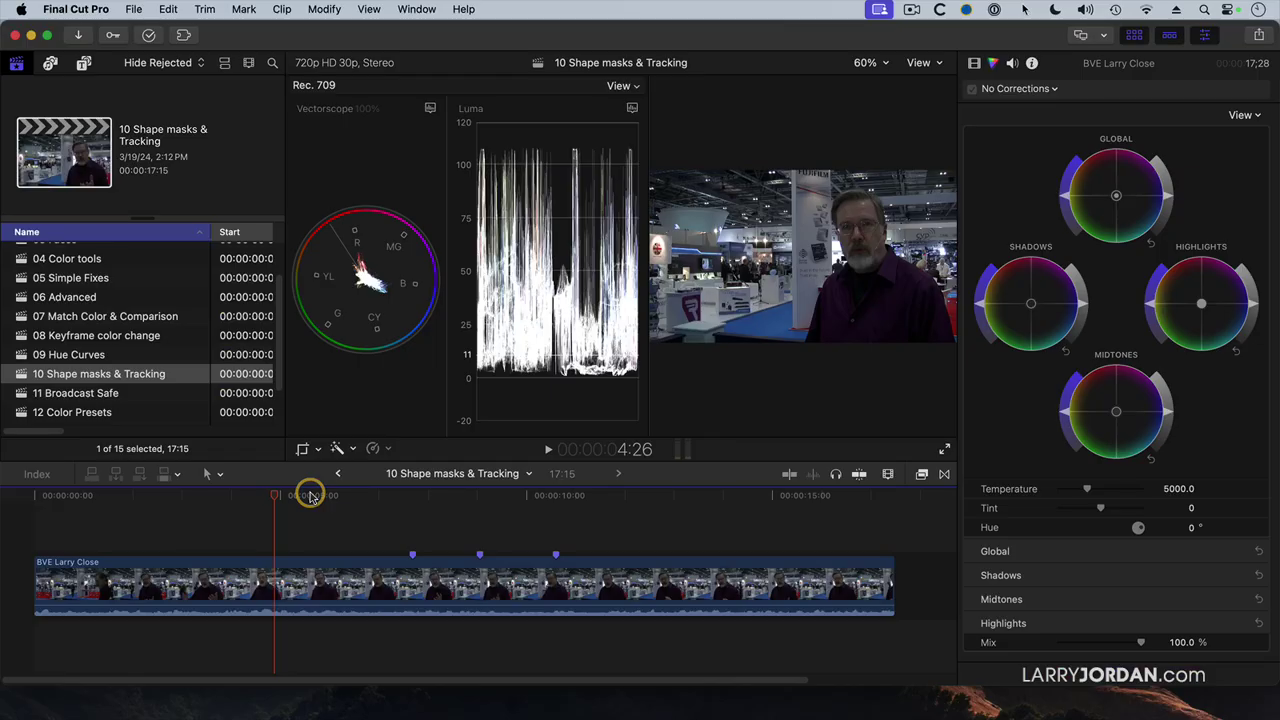
Step: Select the interview clip and add a Color Board correction to it
{"action": "left_click", "coordinate": [331, 495]}
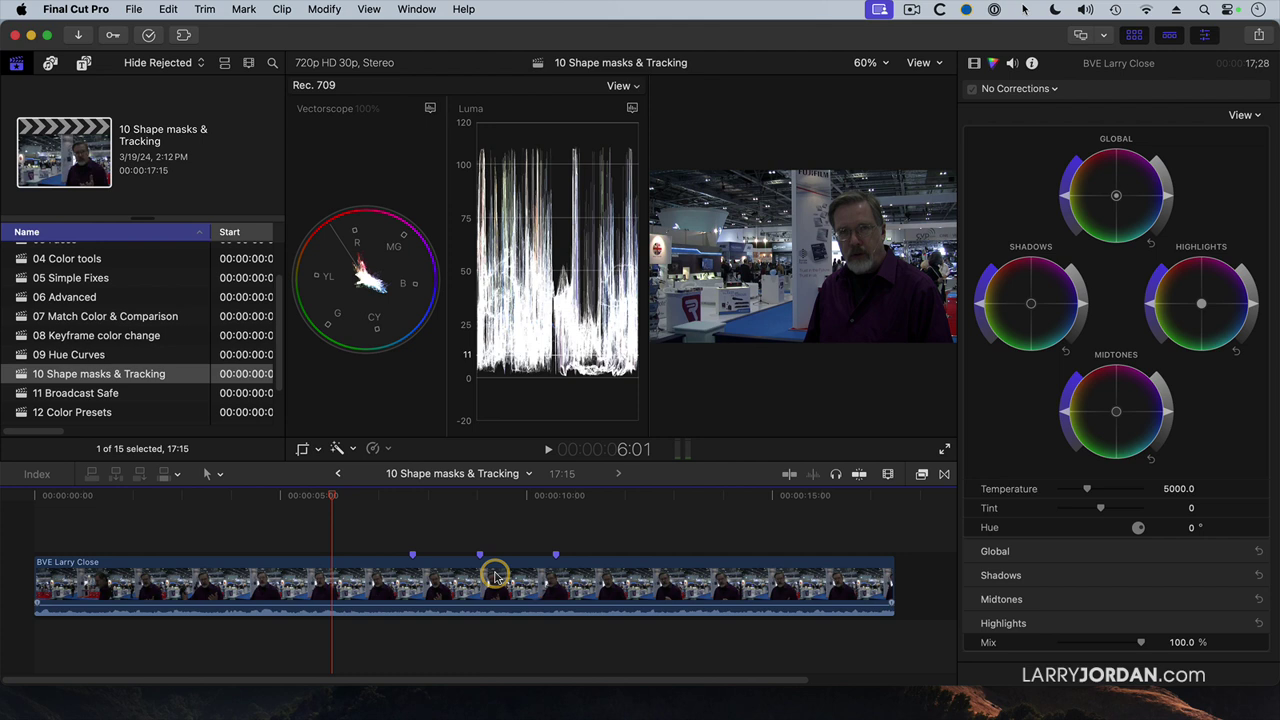
{"action": "left_click", "coordinate": [494, 576]}
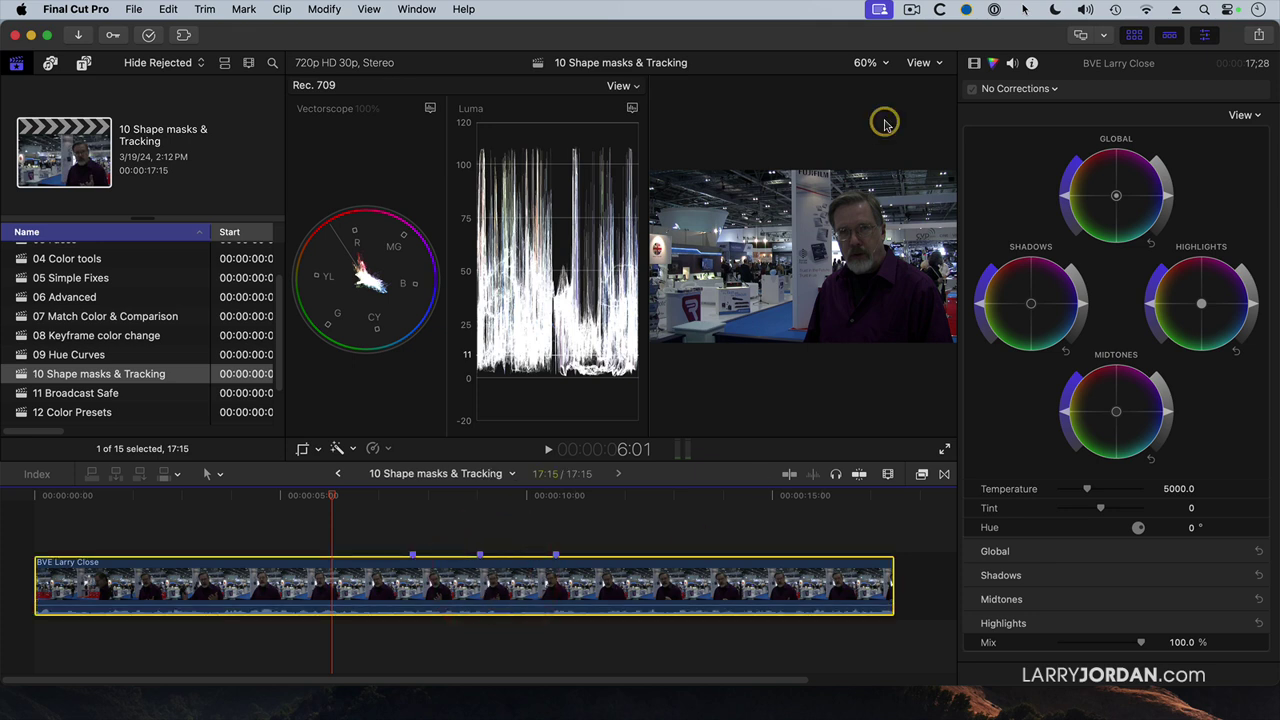
{"action": "left_click", "coordinate": [1015, 88]}
{"action": "left_click", "coordinate": [1028, 126]}
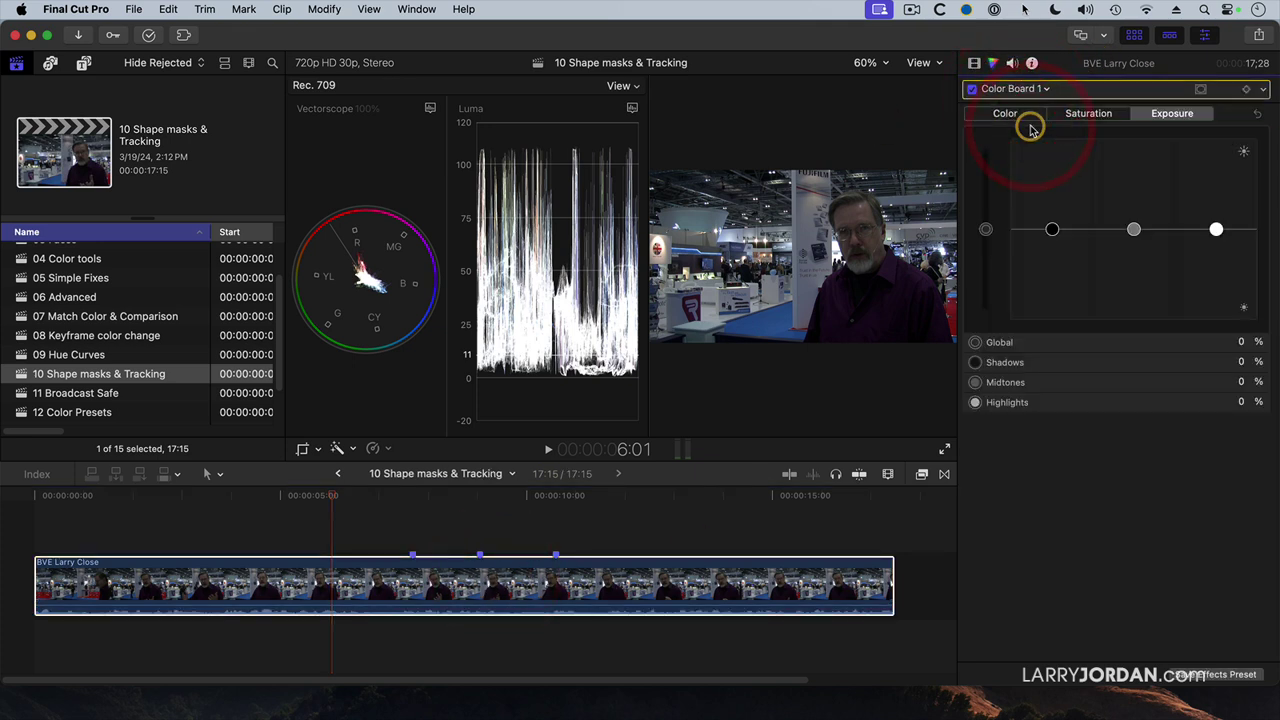
Step: Look over the mask types, then scrub the playhead to about 7 seconds to preview frames
{"action": "left_click", "coordinate": [1200, 91]}
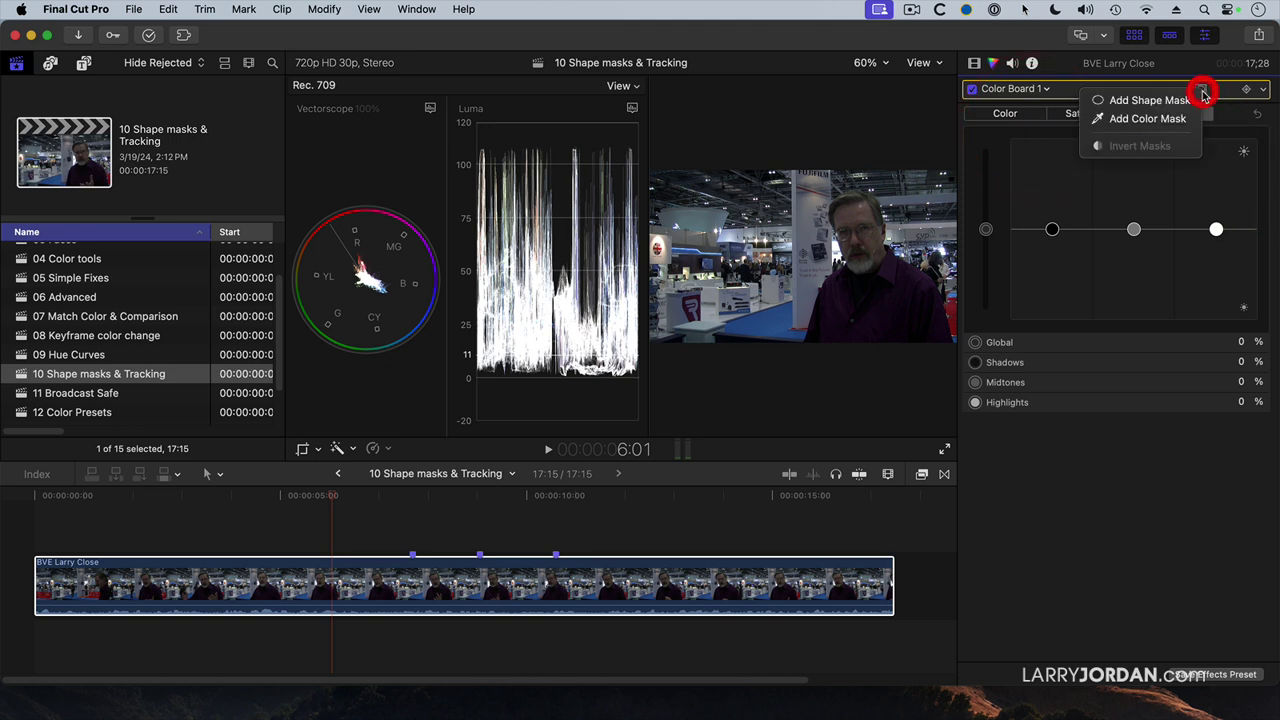
{"action": "left_click", "coordinate": [333, 500]}
{"action": "left_click", "coordinate": [404, 494]}
{"action": "left_click_drag", "start_coordinate": [404, 494], "coordinate": [414, 524]}
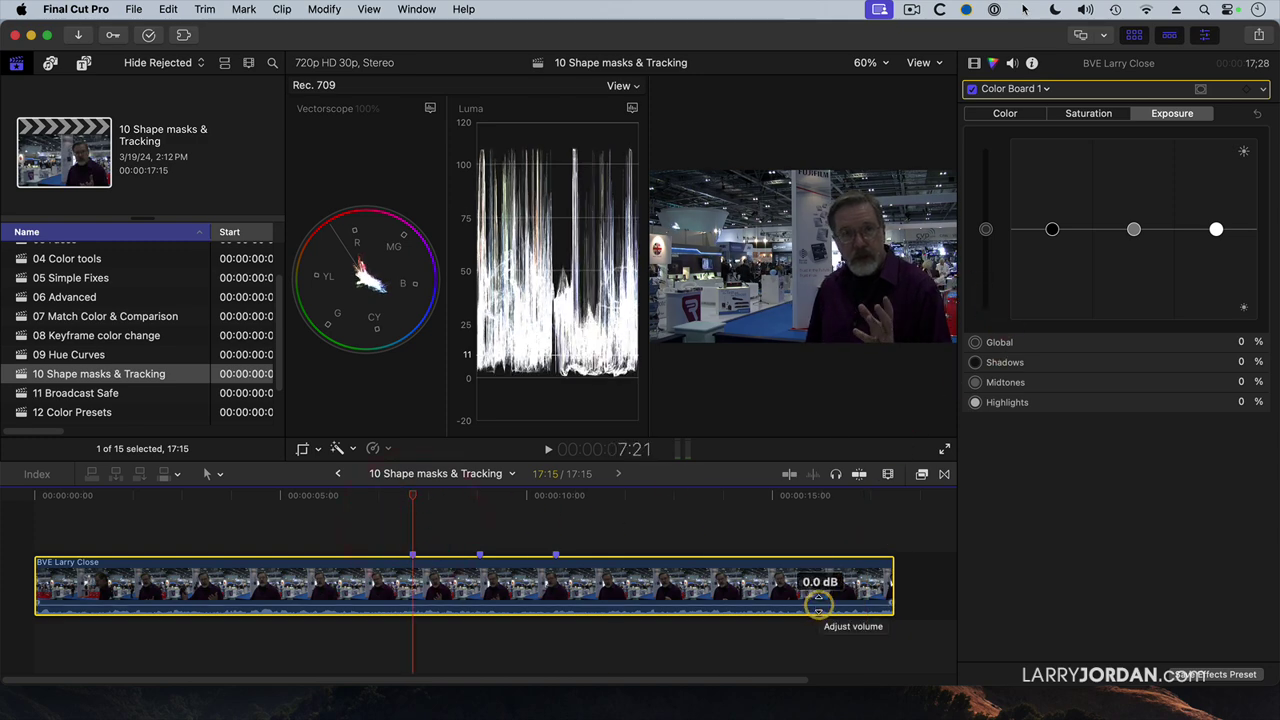
{"action": "left_click", "coordinate": [816, 658]}
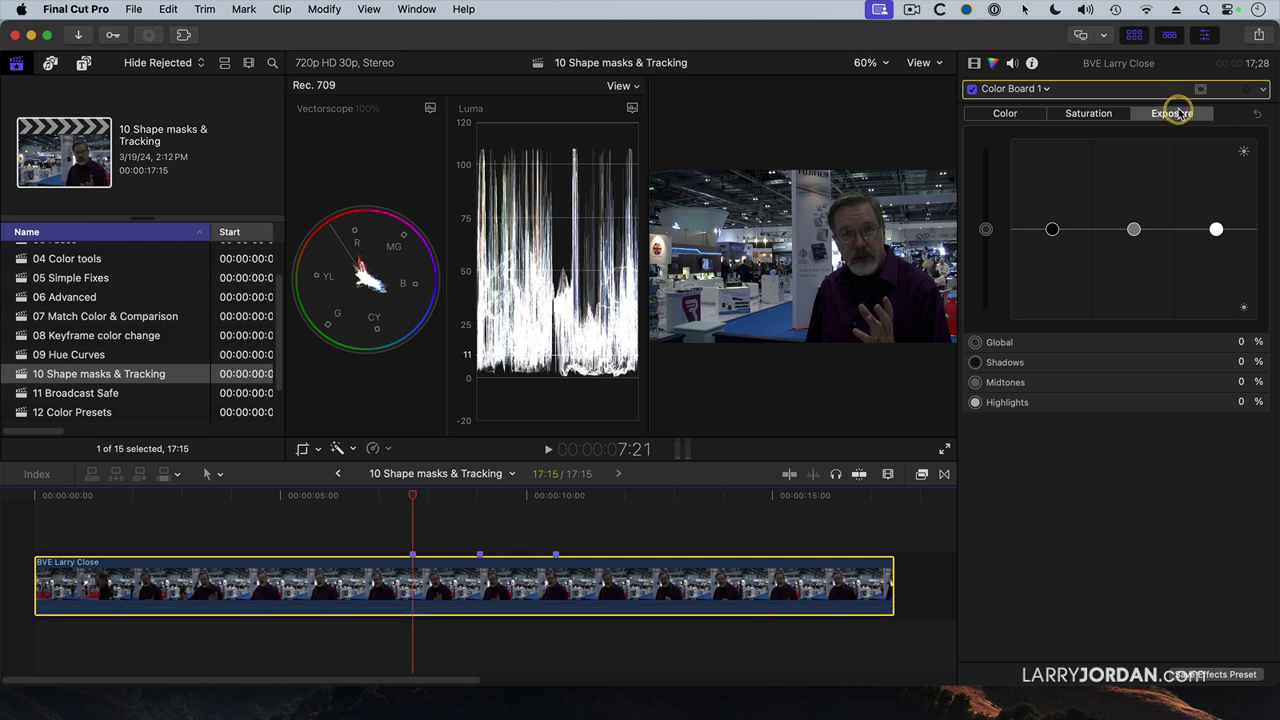
Step: Add an oval shape mask, fit it around the man's face, and soften its feathered edge
{"action": "left_click", "coordinate": [1201, 92]}
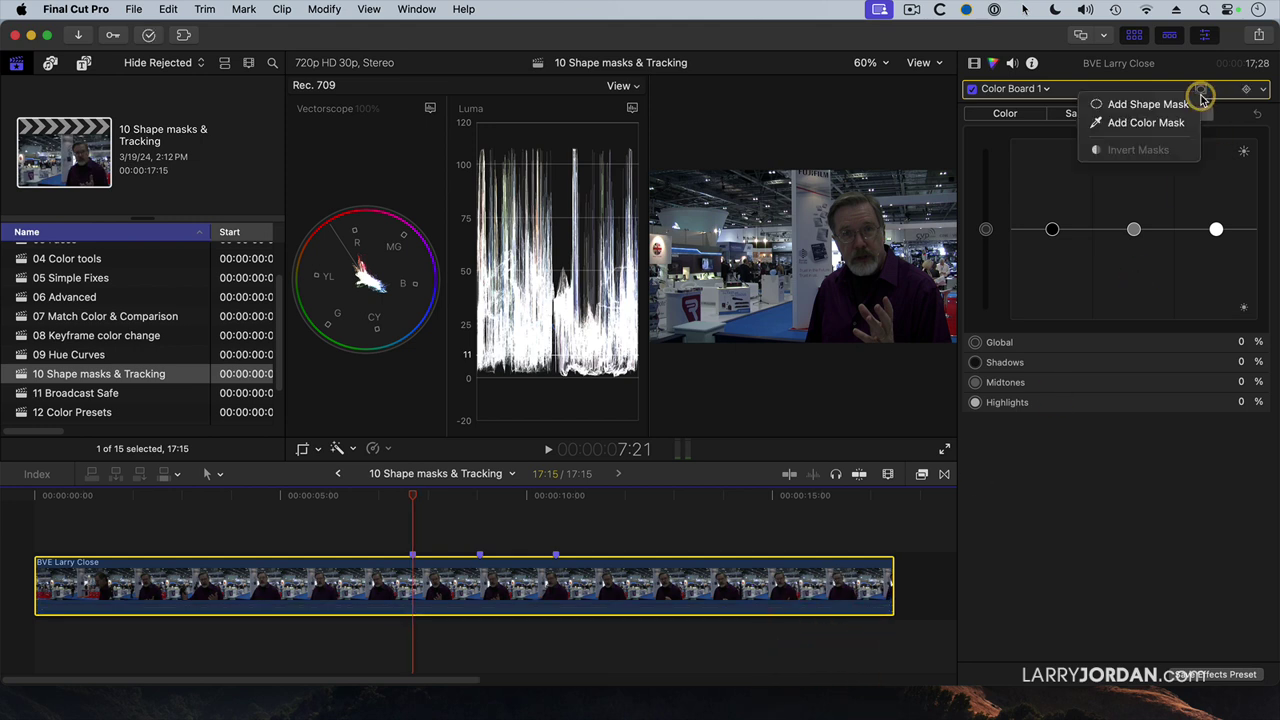
{"action": "left_click", "coordinate": [1140, 104]}
{"action": "left_click_drag", "start_coordinate": [808, 270], "coordinate": [859, 285]}
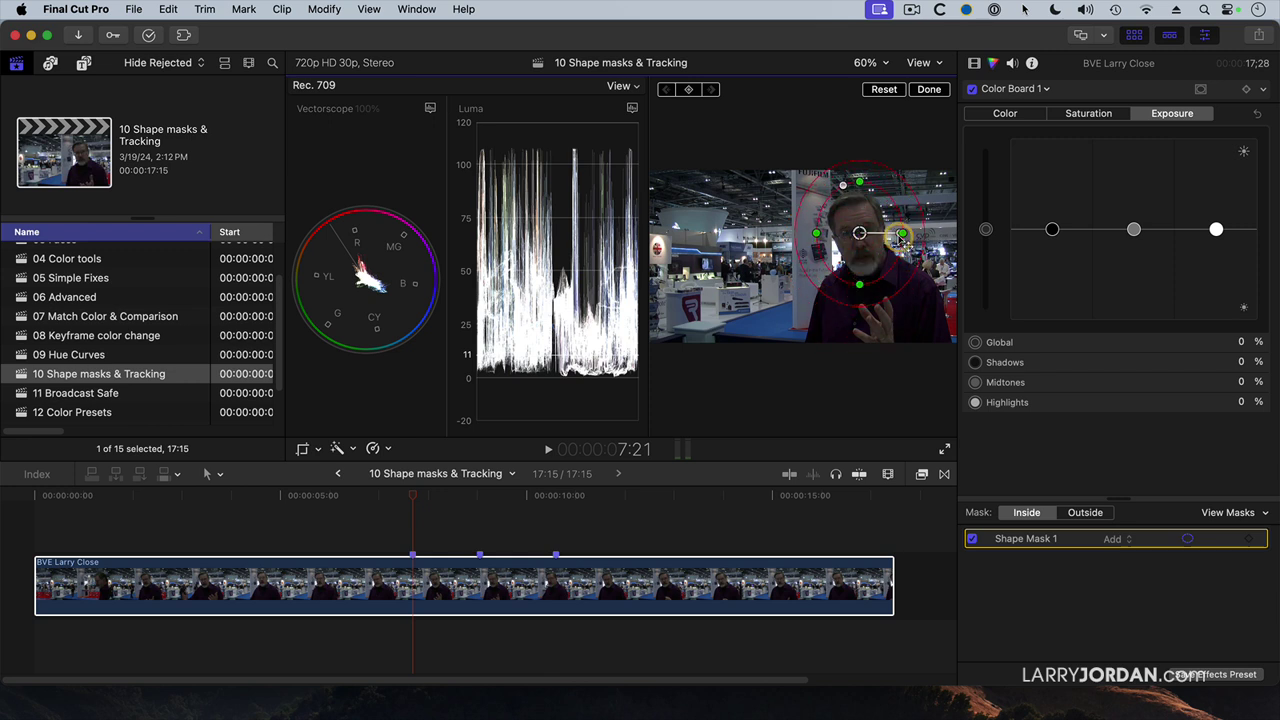
{"action": "left_click_drag", "start_coordinate": [903, 234], "coordinate": [904, 229]}
{"action": "left_click_drag", "start_coordinate": [808, 242], "coordinate": [820, 242]}
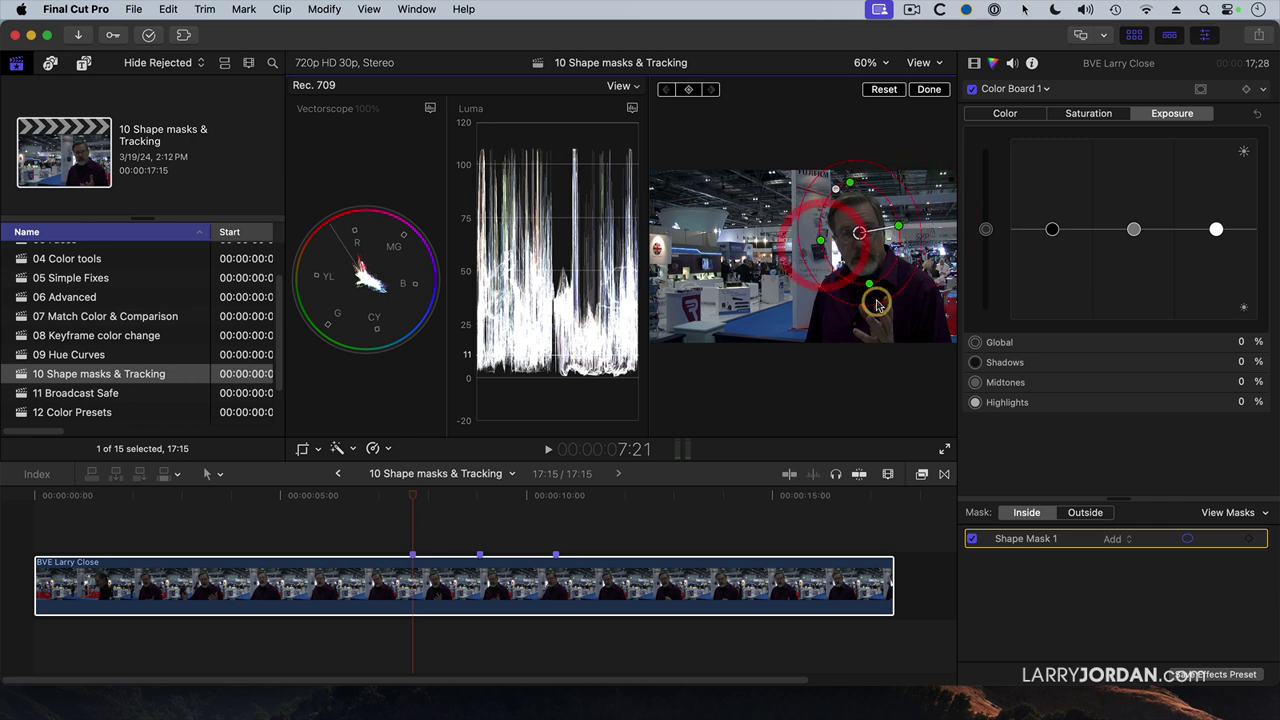
{"action": "left_click_drag", "start_coordinate": [879, 306], "coordinate": [914, 348]}
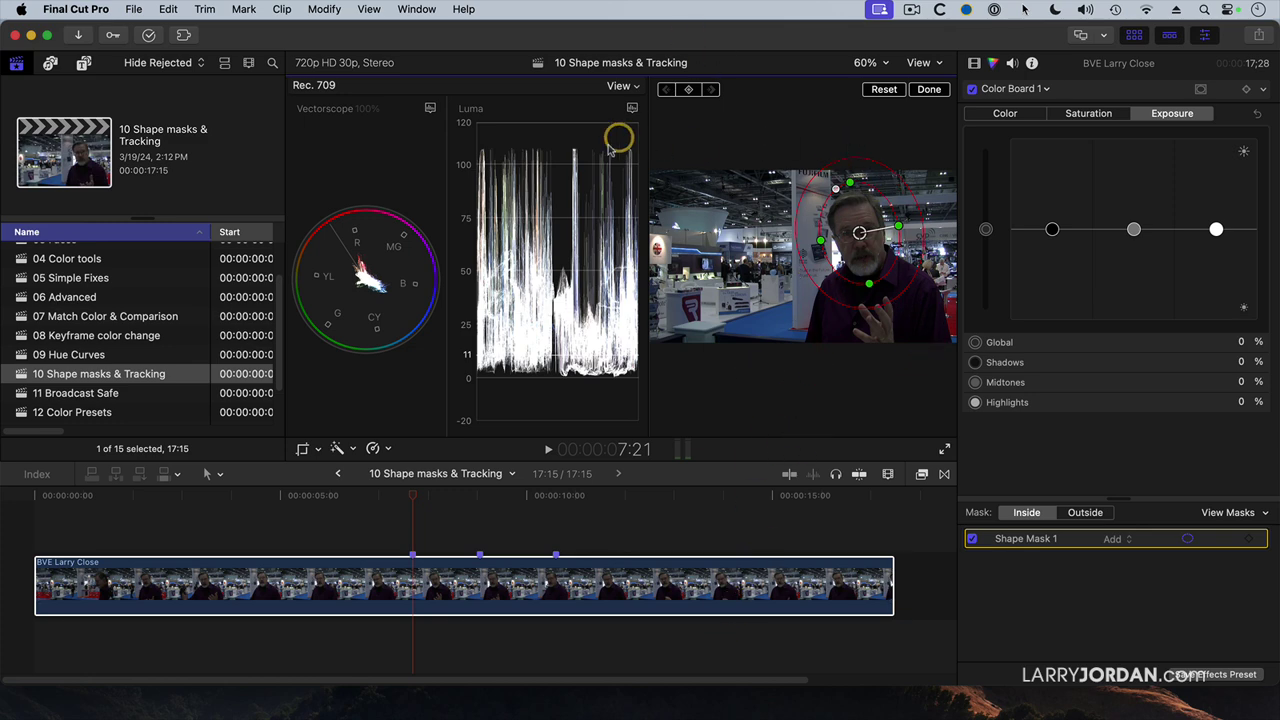
Step: Hide the video scopes with Cmd-7 and switch the mask to object tracking
{"action": "key", "text": "super+7"}
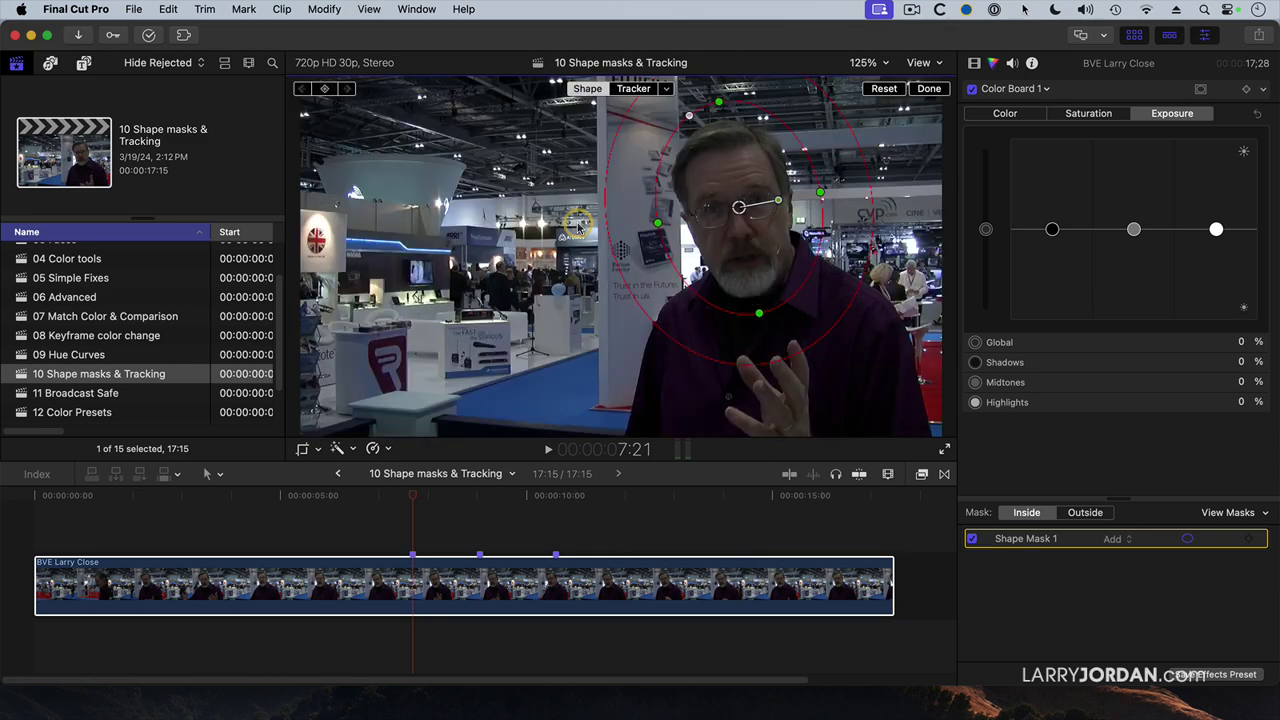
{"action": "left_click", "coordinate": [637, 90]}
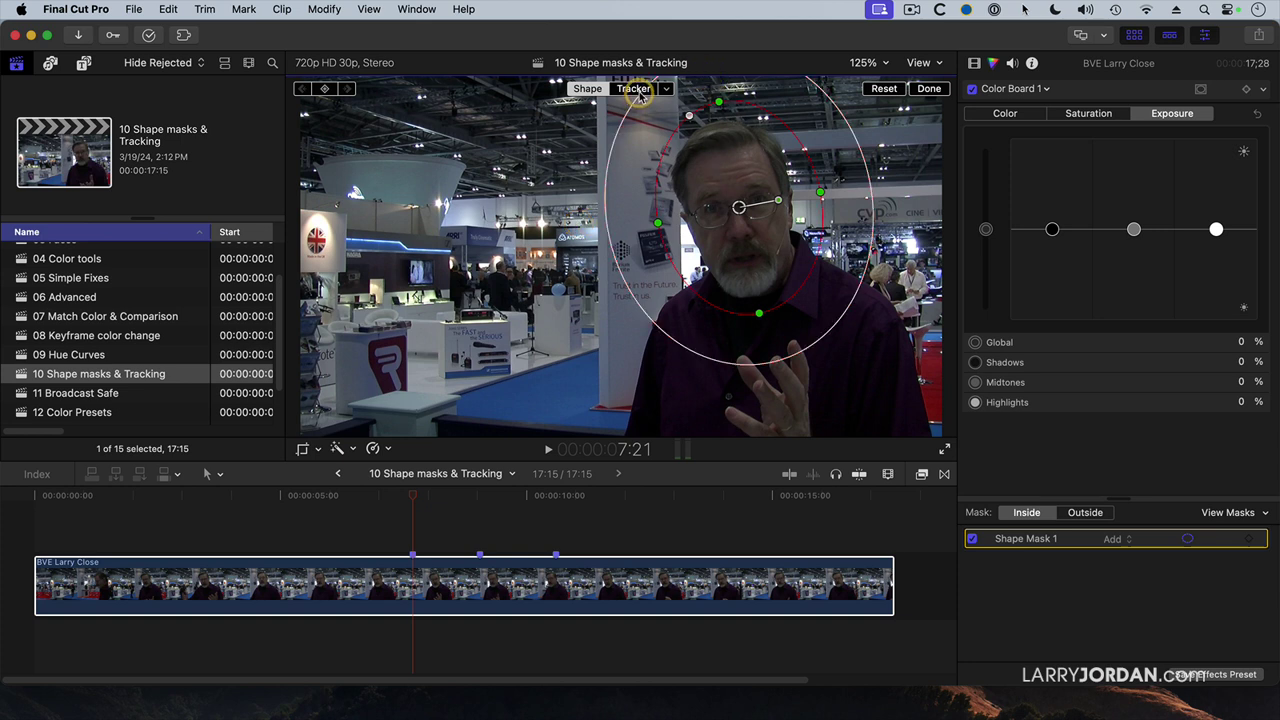
{"action": "left_click", "coordinate": [637, 90]}
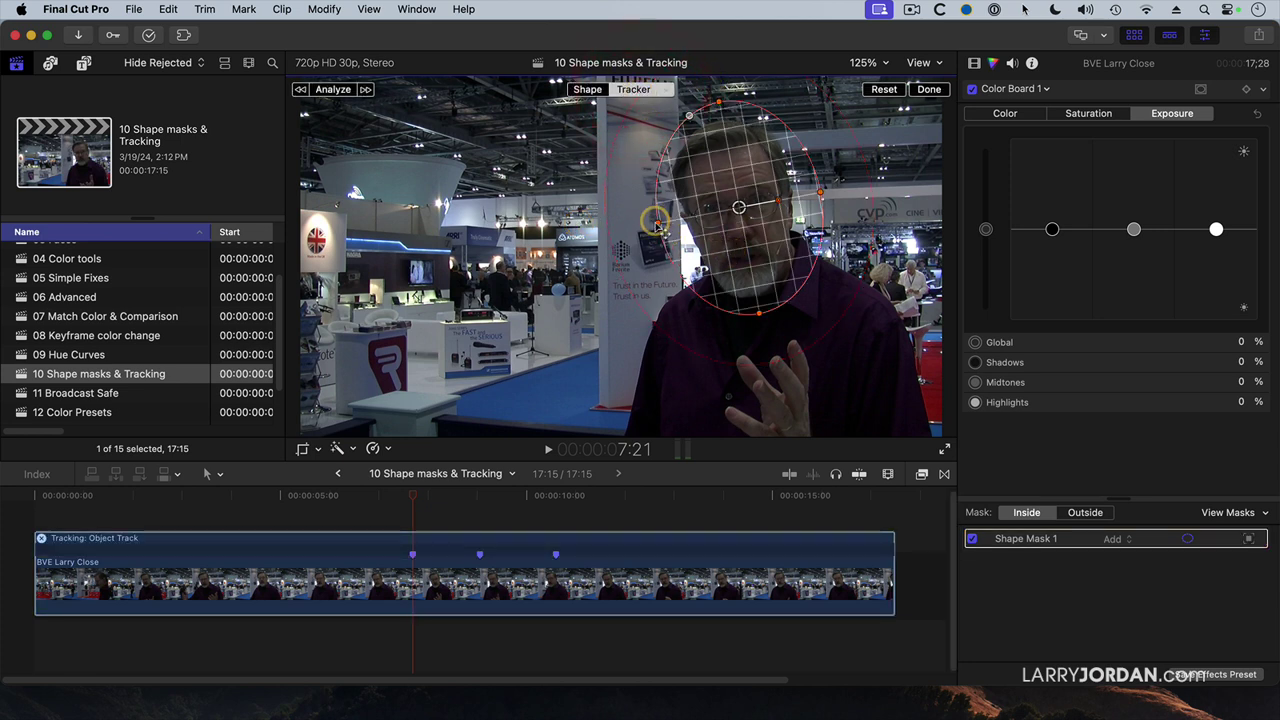
Step: Resize the mask to cover the face and analyze its movement across the clip
{"action": "left_click_drag", "start_coordinate": [660, 226], "coordinate": [646, 228]}
{"action": "left_click_drag", "start_coordinate": [760, 316], "coordinate": [766, 264]}
{"action": "left_click_drag", "start_coordinate": [843, 192], "coordinate": [840, 196]}
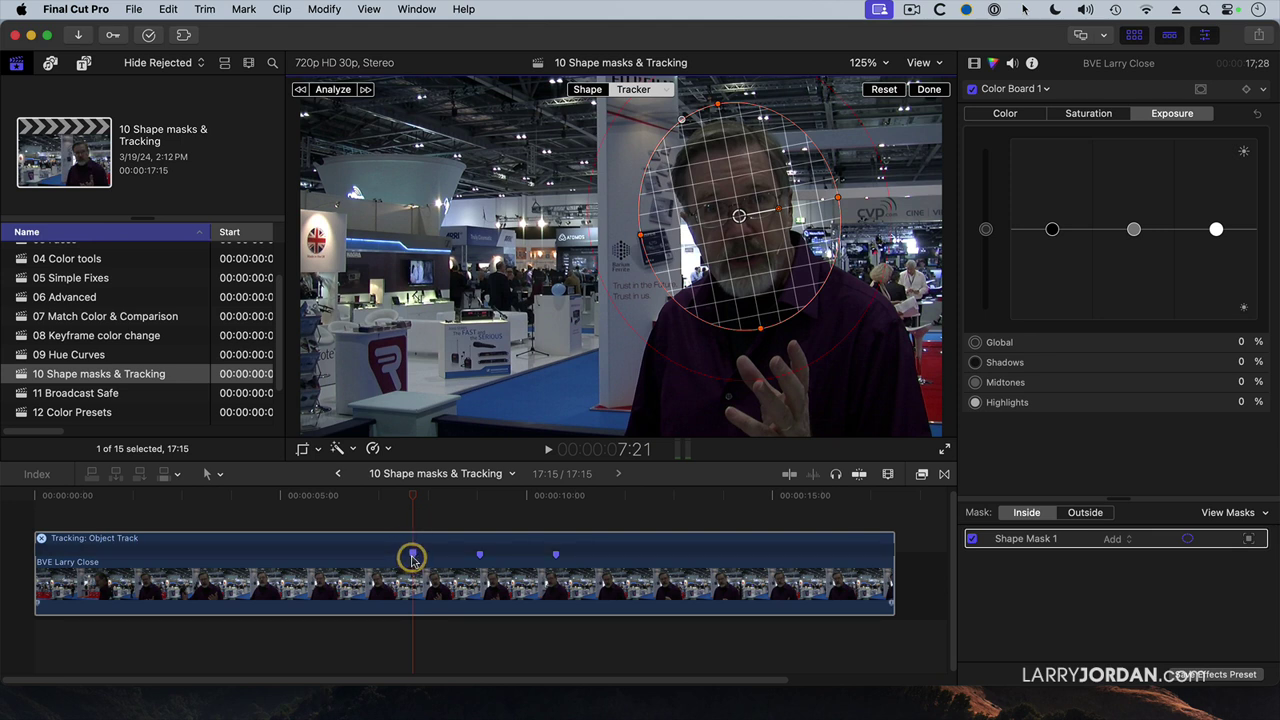
{"action": "left_click", "coordinate": [331, 91]}
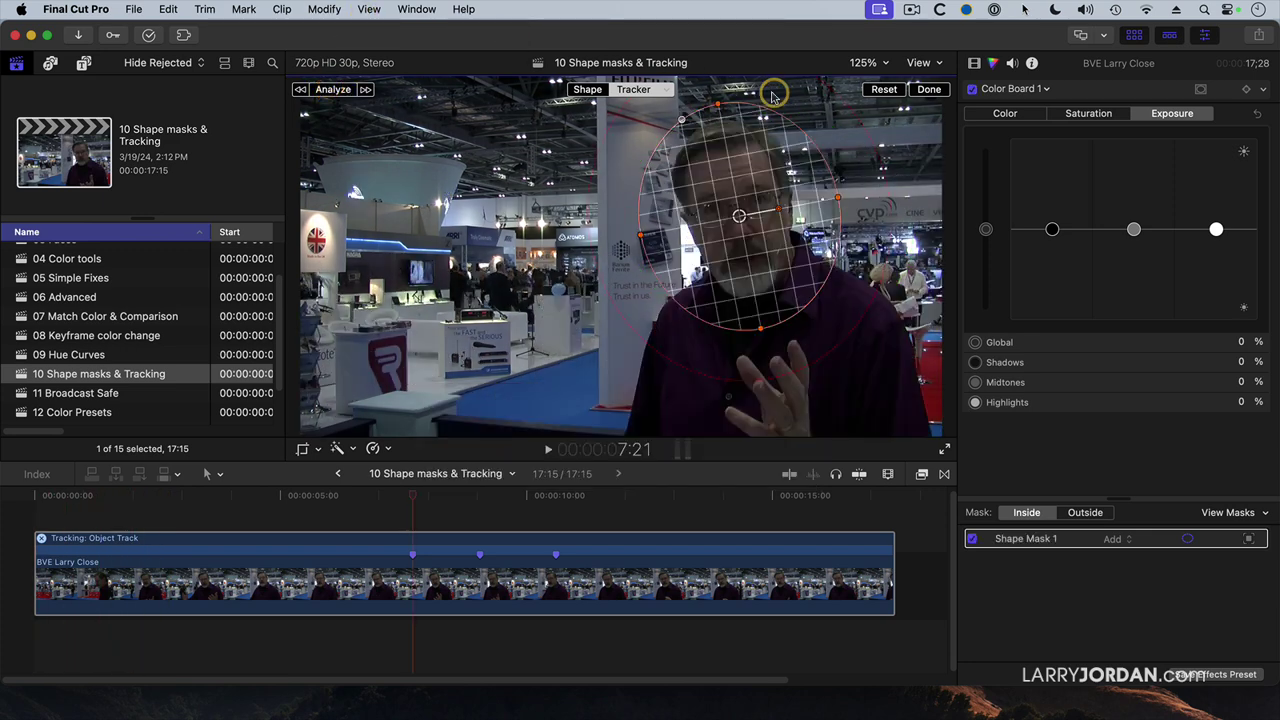
Step: Return to Shape mode and make the mask narrower and taller to fit the head
{"action": "left_click", "coordinate": [590, 90]}
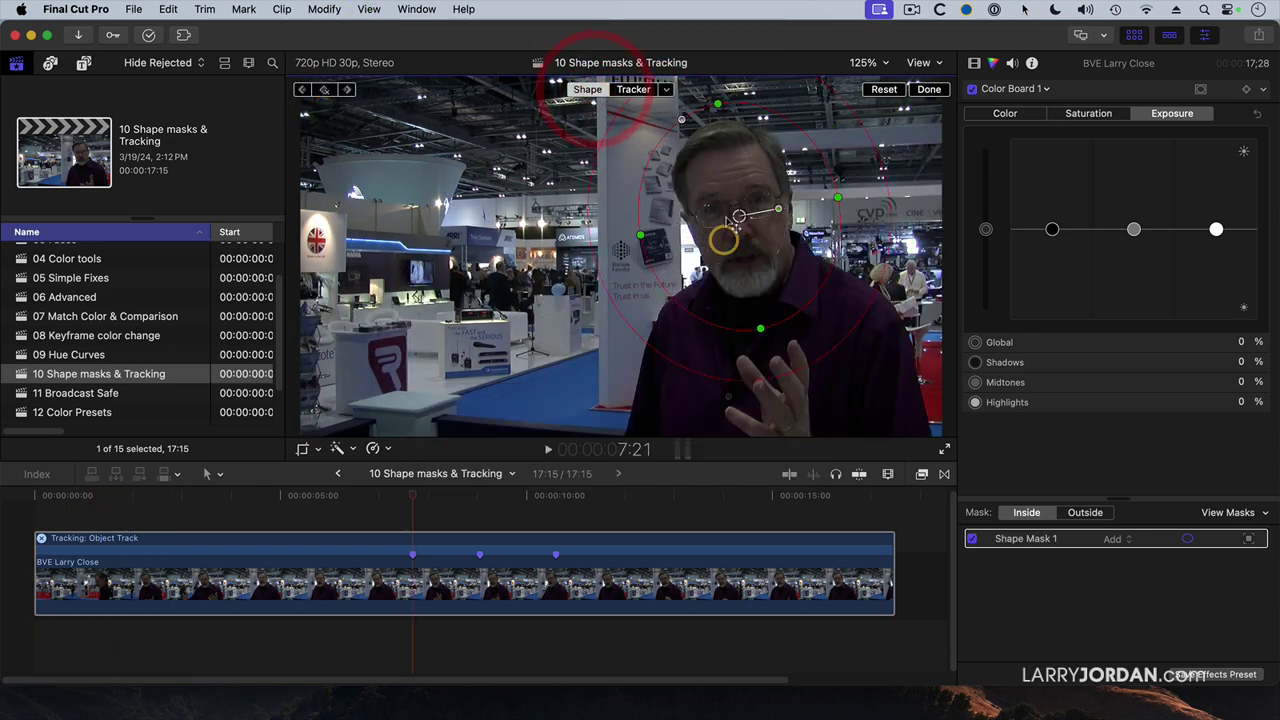
{"action": "left_click_drag", "start_coordinate": [760, 330], "coordinate": [756, 303]}
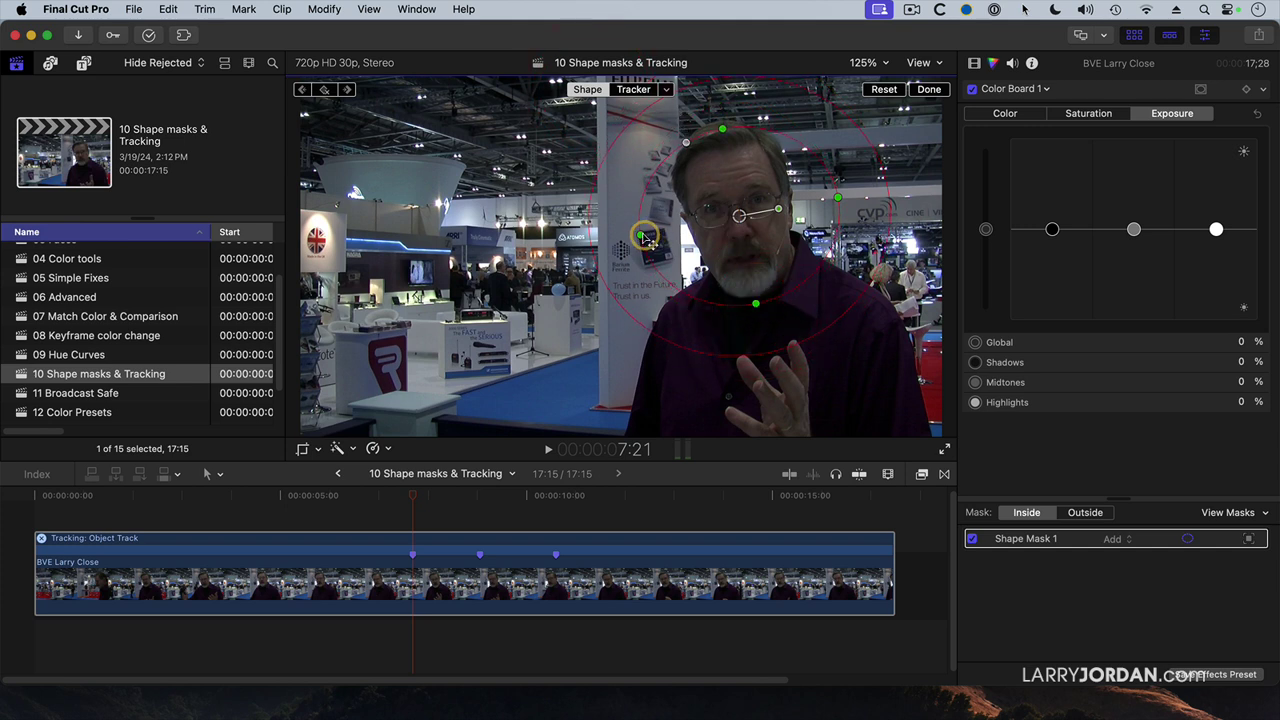
{"action": "left_click_drag", "start_coordinate": [643, 237], "coordinate": [676, 229]}
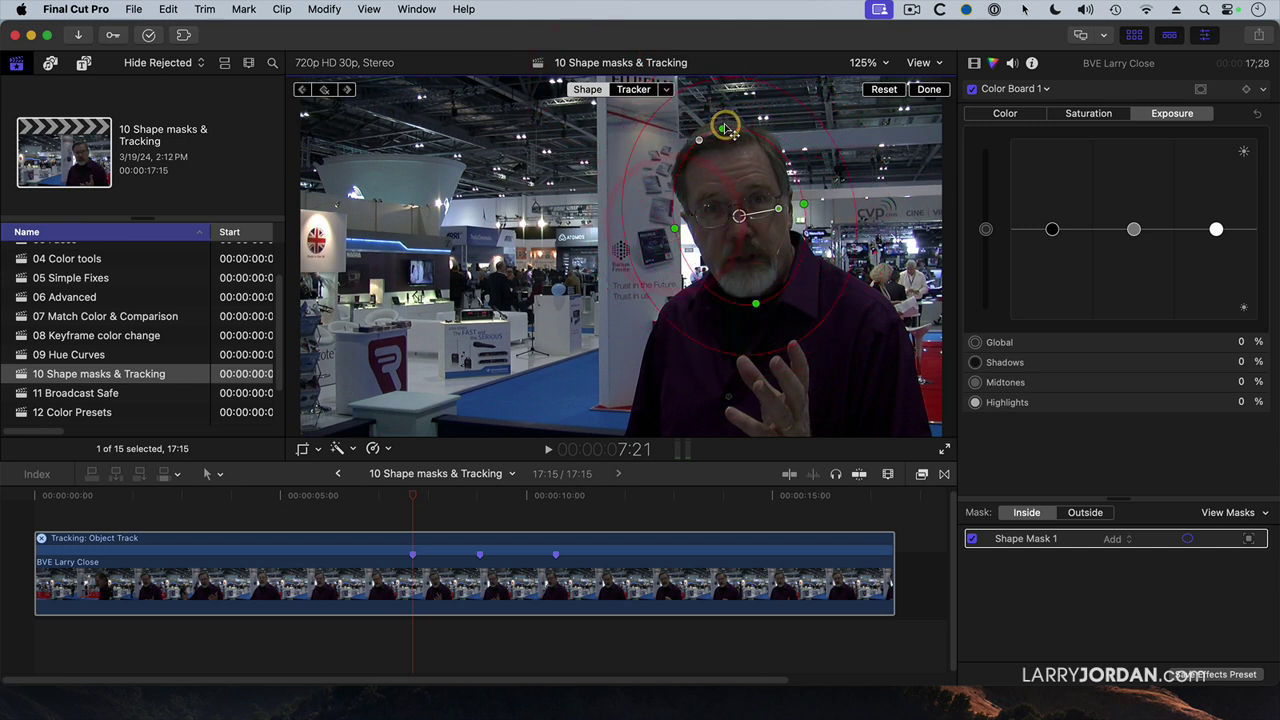
{"action": "left_click_drag", "start_coordinate": [724, 129], "coordinate": [718, 153]}
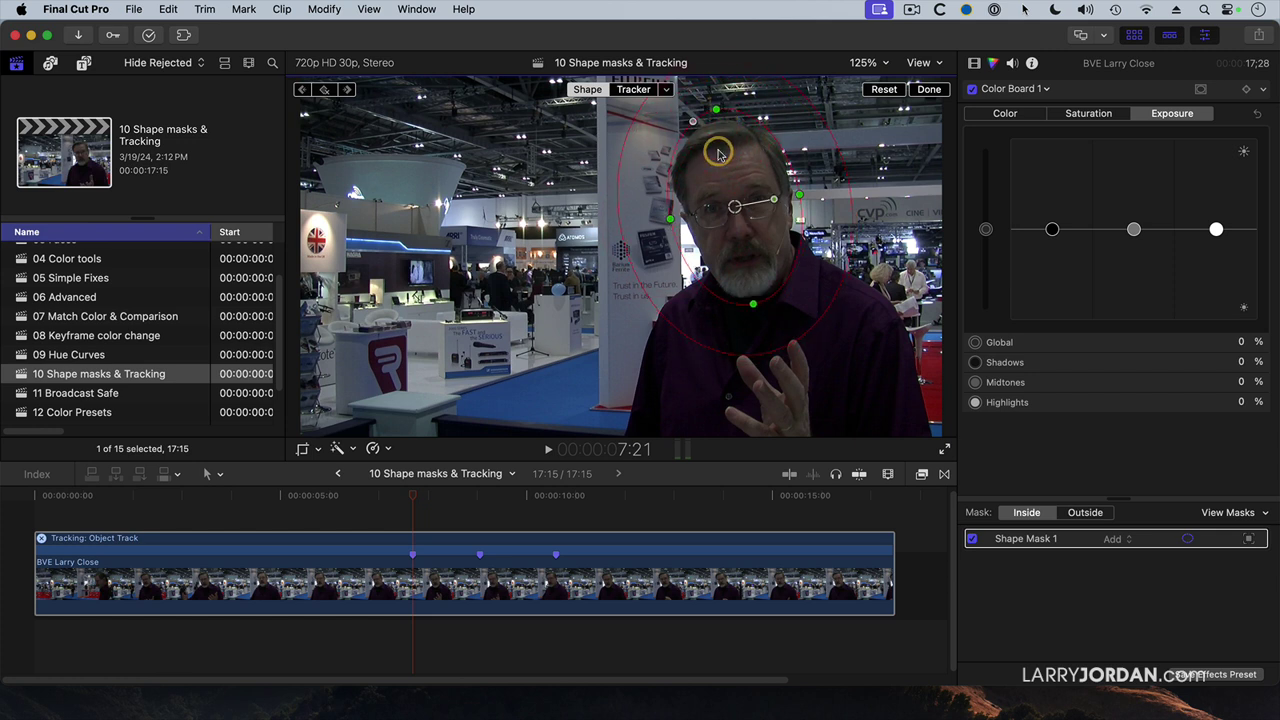
{"action": "left_click", "coordinate": [760, 306]}
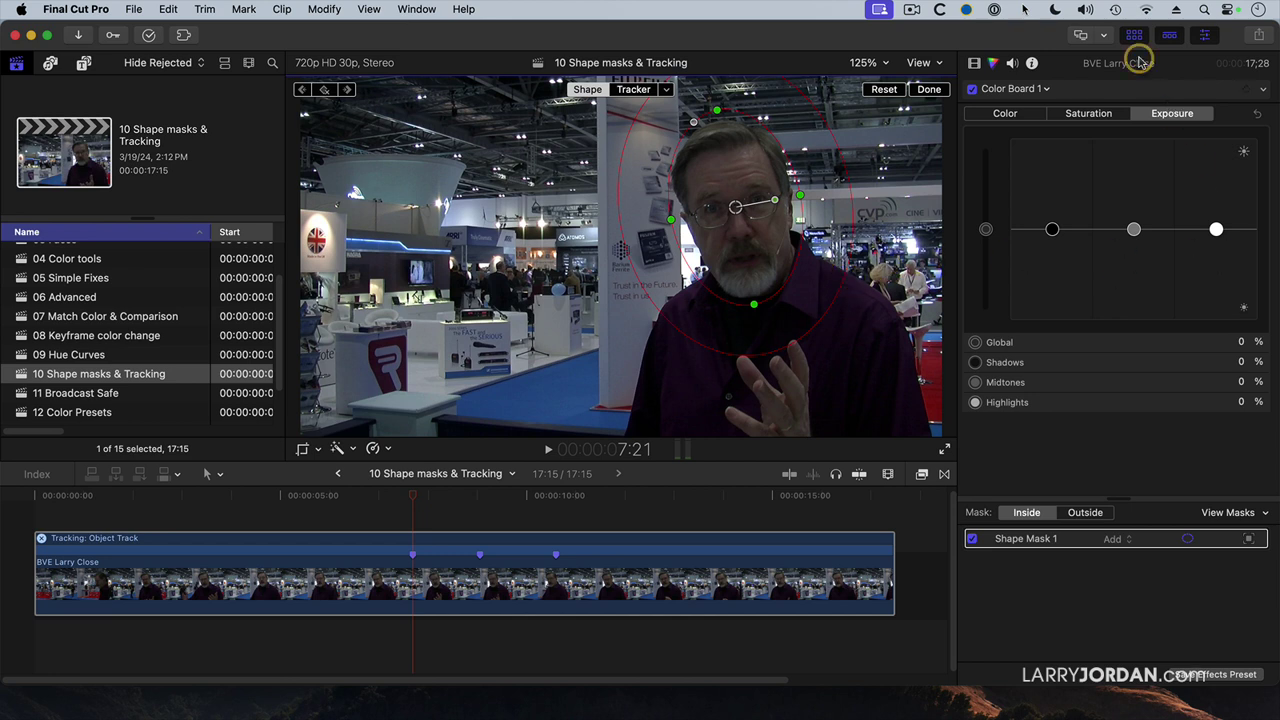
Step: Show the video scopes beside the viewer and raise the Highlights exposure to 70%
{"action": "left_click_drag", "start_coordinate": [1215, 229], "coordinate": [1219, 181]}
{"action": "key", "text": "ctrl+super+1"}
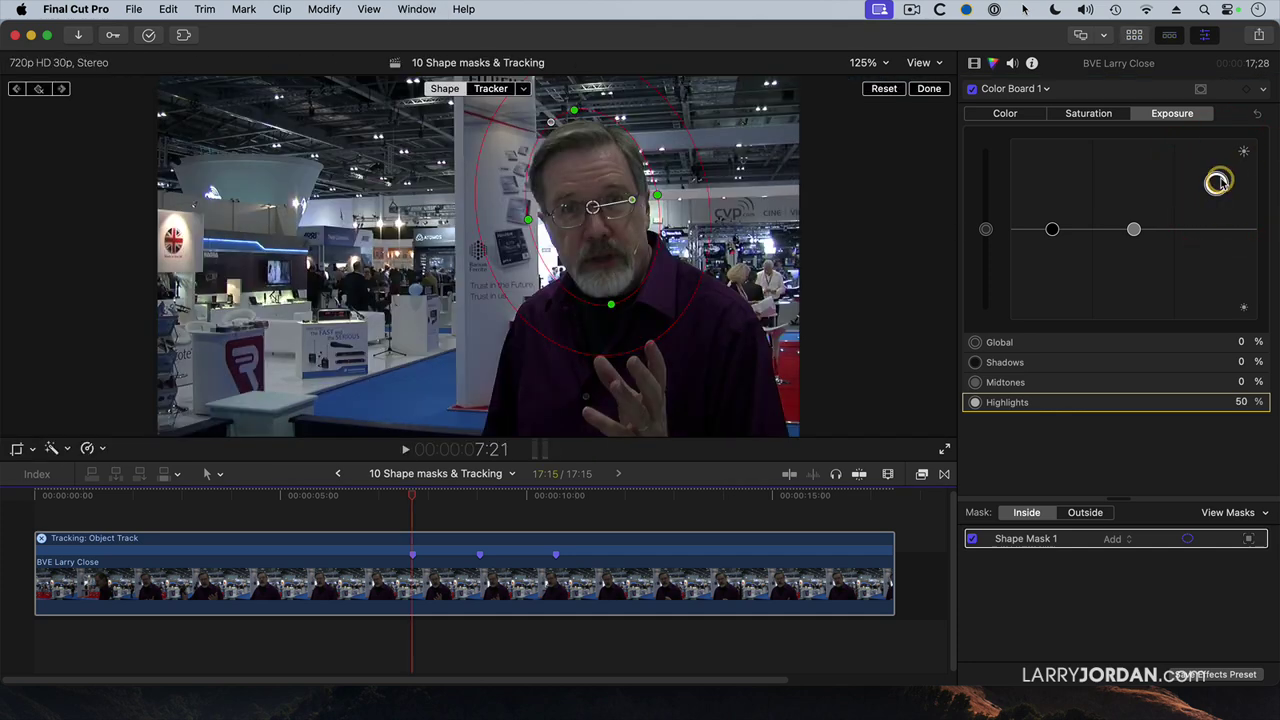
{"action": "key", "text": "super+7"}
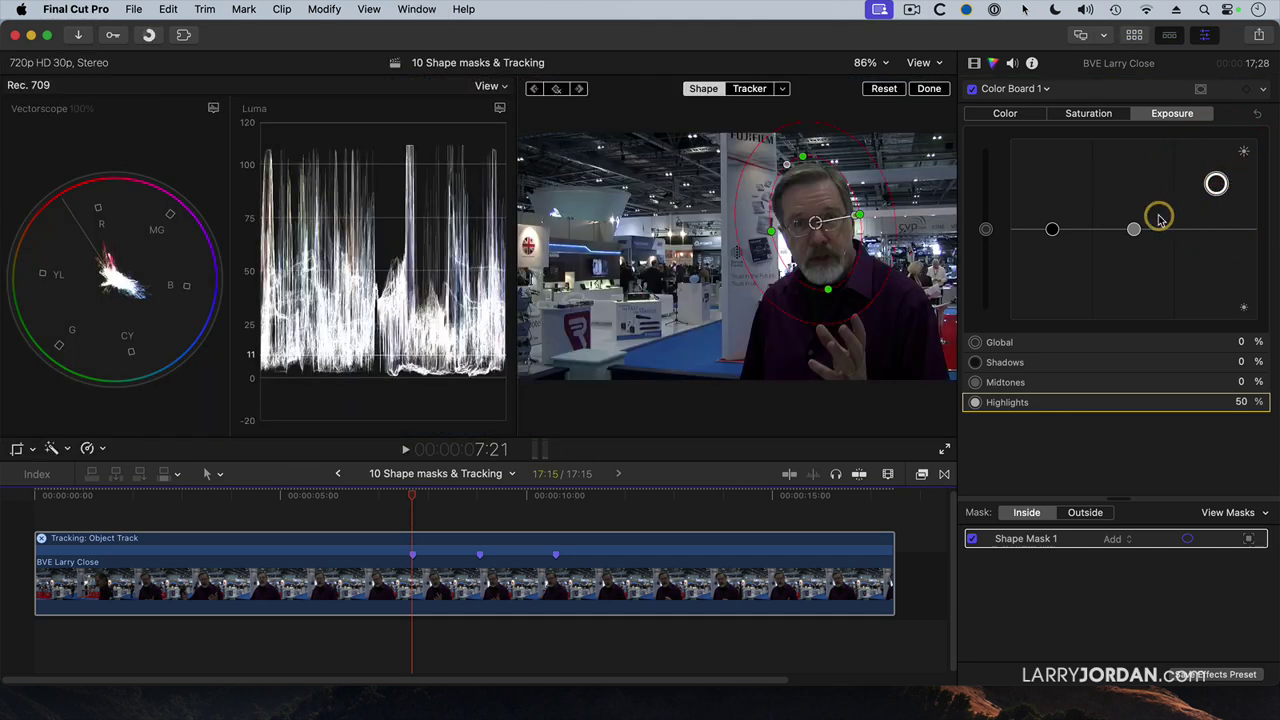
{"action": "mouse_move", "coordinate": [1216, 184]}
{"action": "left_mouse_down"}
{"action": "mouse_move", "coordinate": [1228, 187]}
{"action": "mouse_move", "coordinate": [1209, 176]}
{"action": "mouse_move", "coordinate": [1215, 165]}
{"action": "left_mouse_up"}
Step: Set Midtones to 17%, Shadows to -5%, and raise Global saturation to 64%
{"action": "left_click_drag", "start_coordinate": [1128, 229], "coordinate": [1136, 213]}
{"action": "left_click_drag", "start_coordinate": [1048, 233], "coordinate": [1050, 237]}
{"action": "left_click_drag", "start_coordinate": [1127, 218], "coordinate": [1133, 213]}
{"action": "left_click", "coordinate": [1067, 118]}
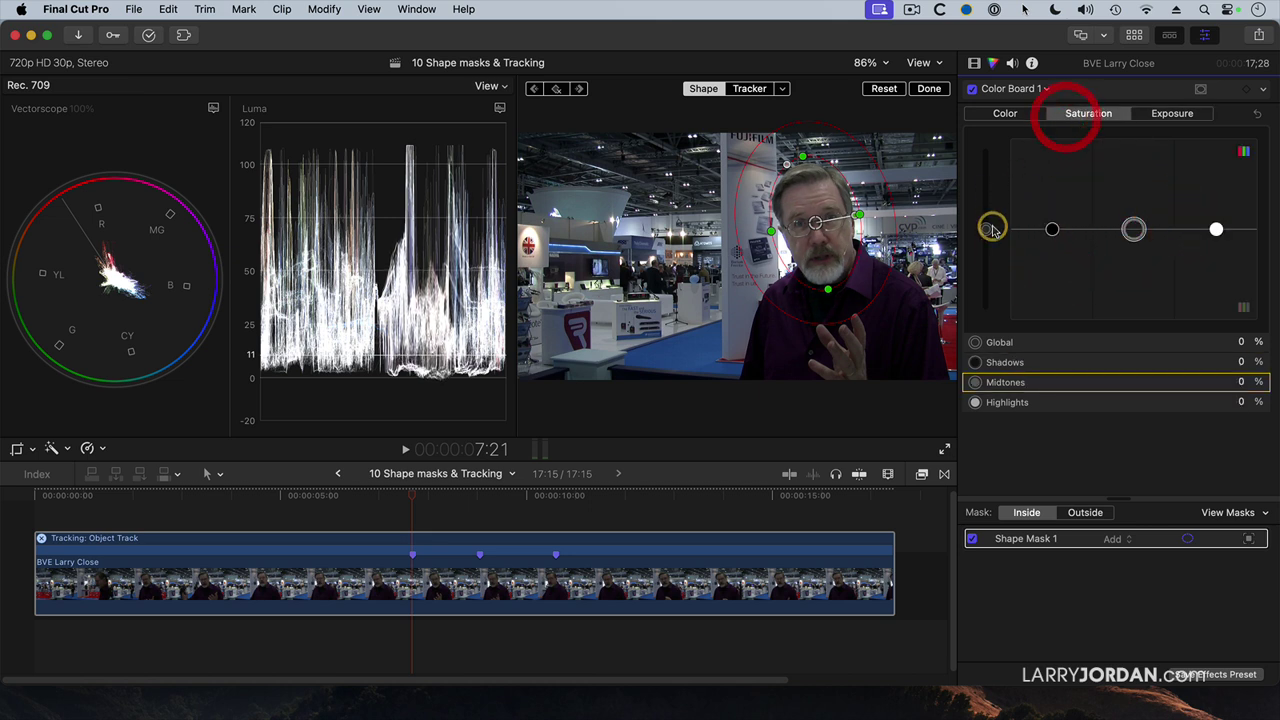
{"action": "left_click_drag", "start_coordinate": [986, 229], "coordinate": [993, 166]}
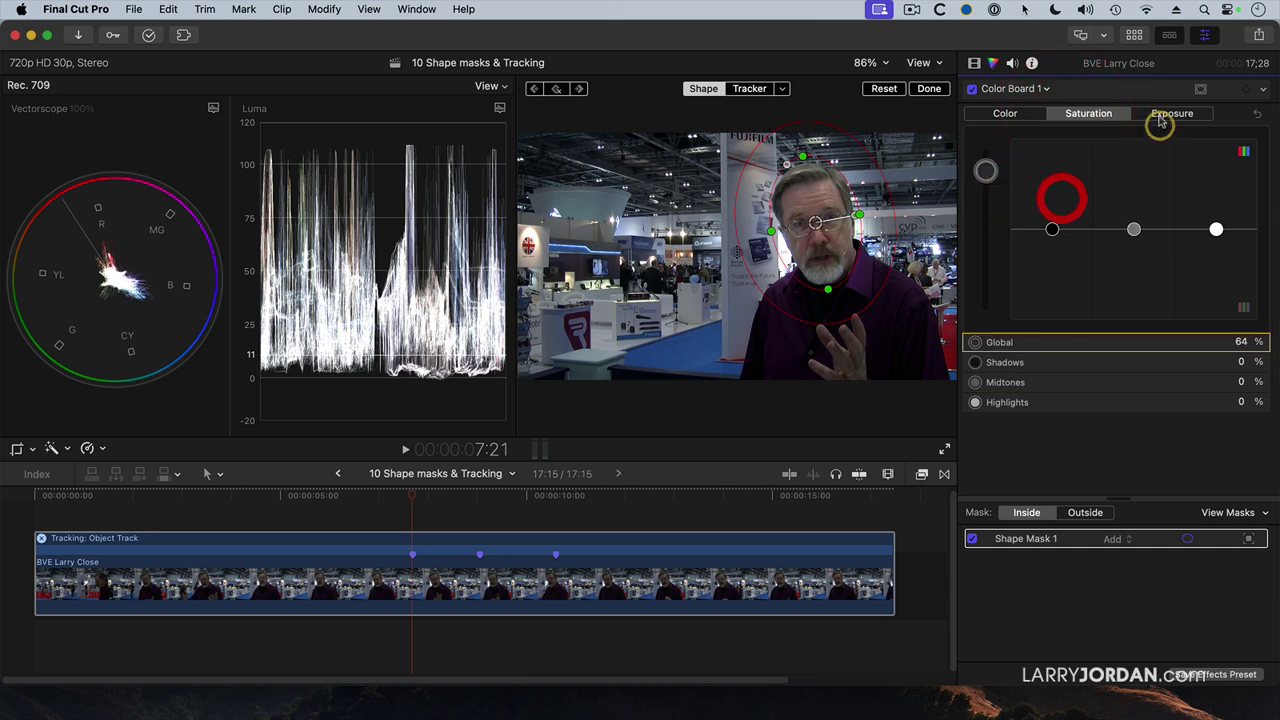
{"action": "left_click", "coordinate": [1160, 113]}
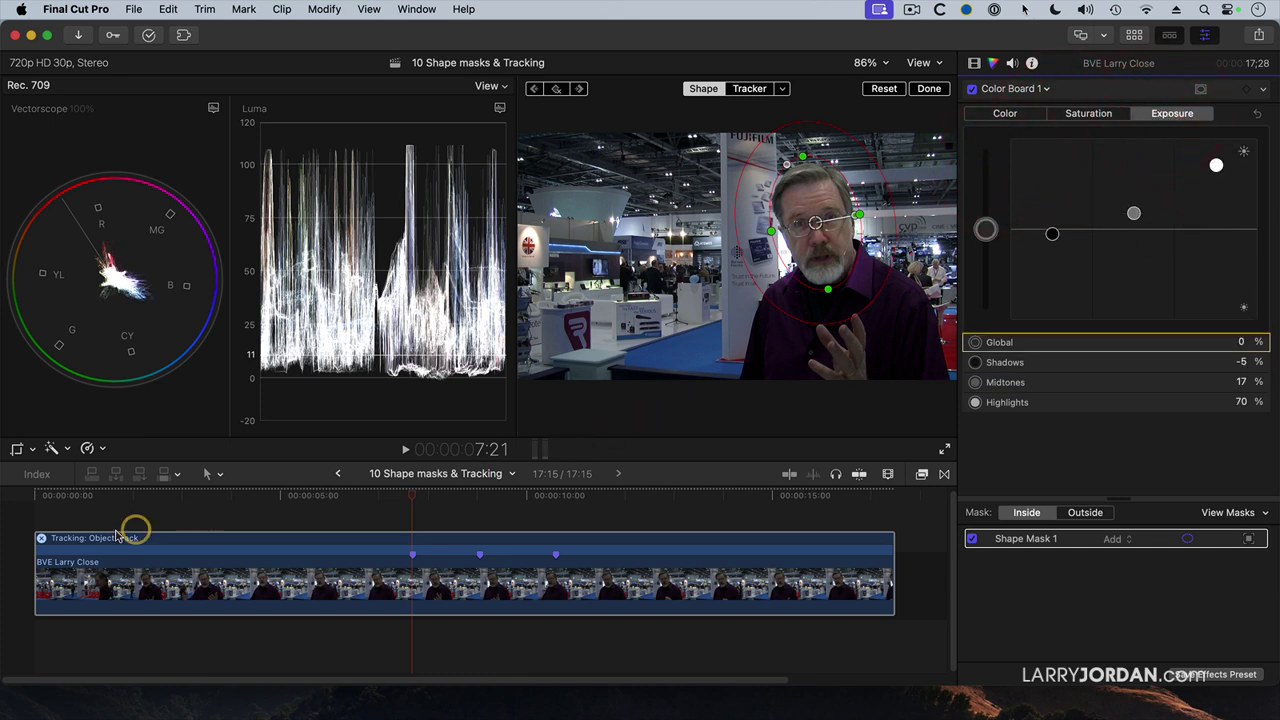
Step: Play the clip from the start to review, then close the shape mask controls
{"action": "left_click", "coordinate": [49, 498]}
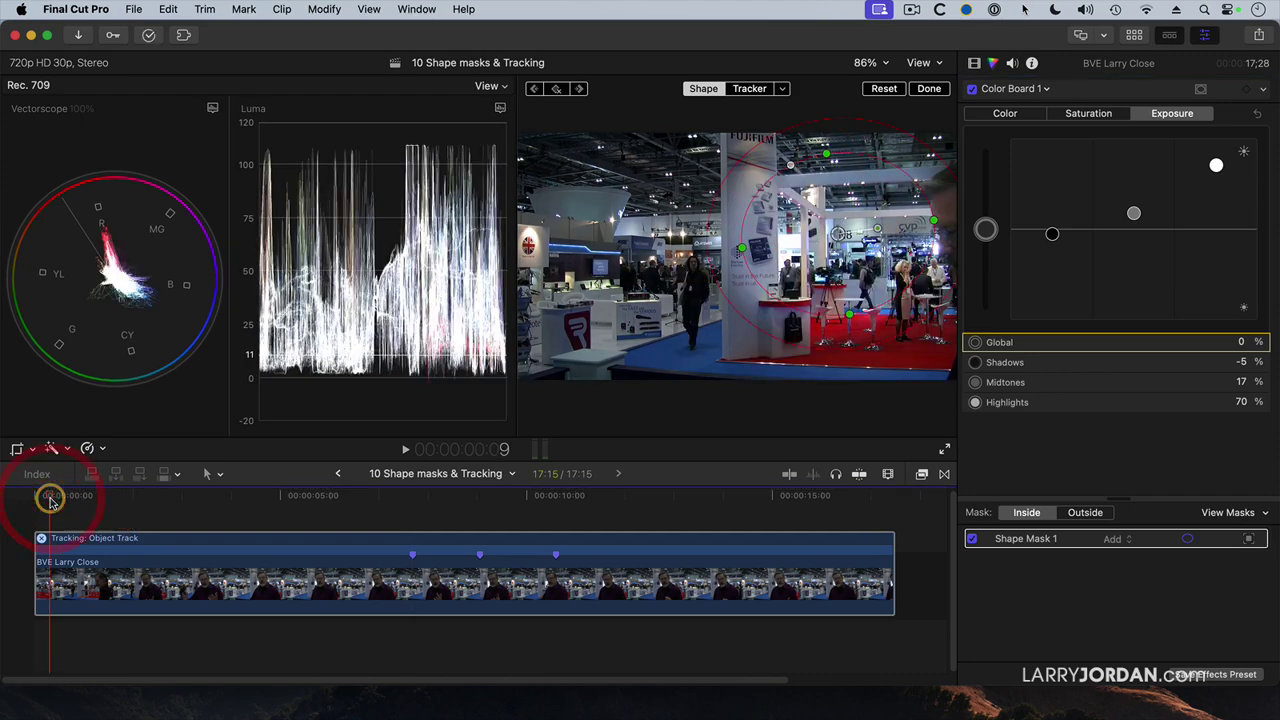
{"action": "key", "text": "space"}
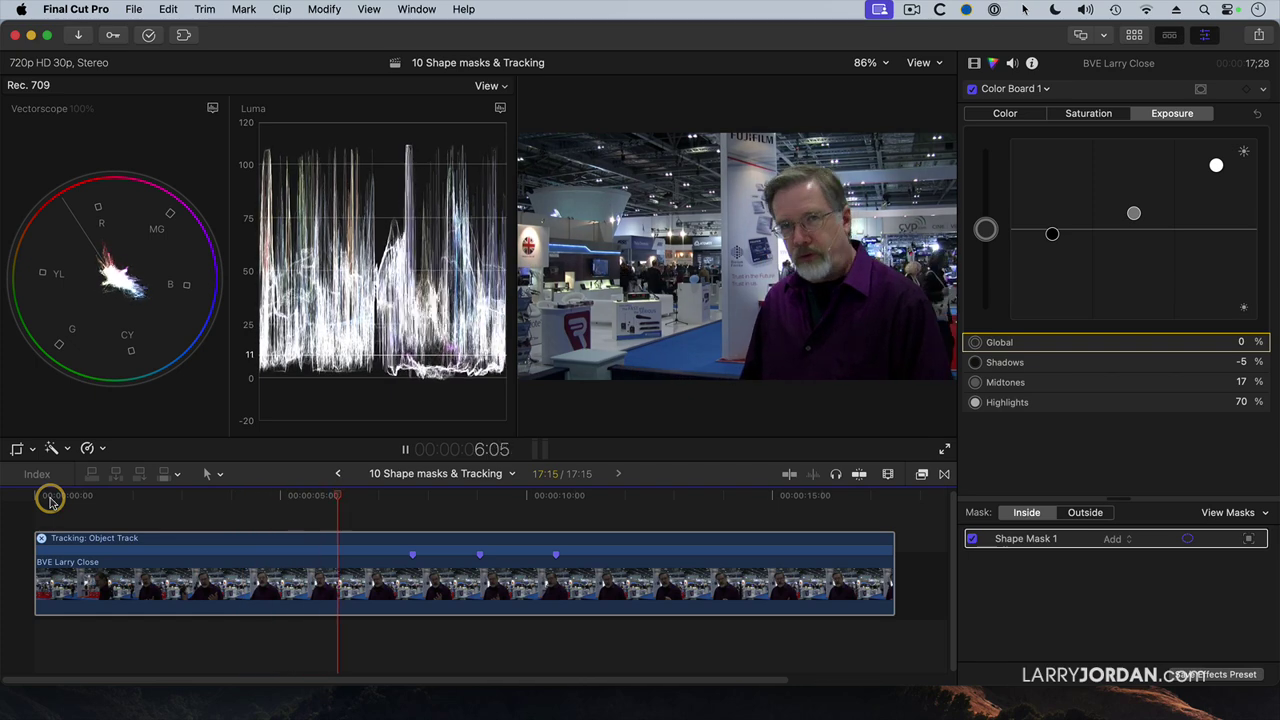
{"action": "key", "text": "space"}
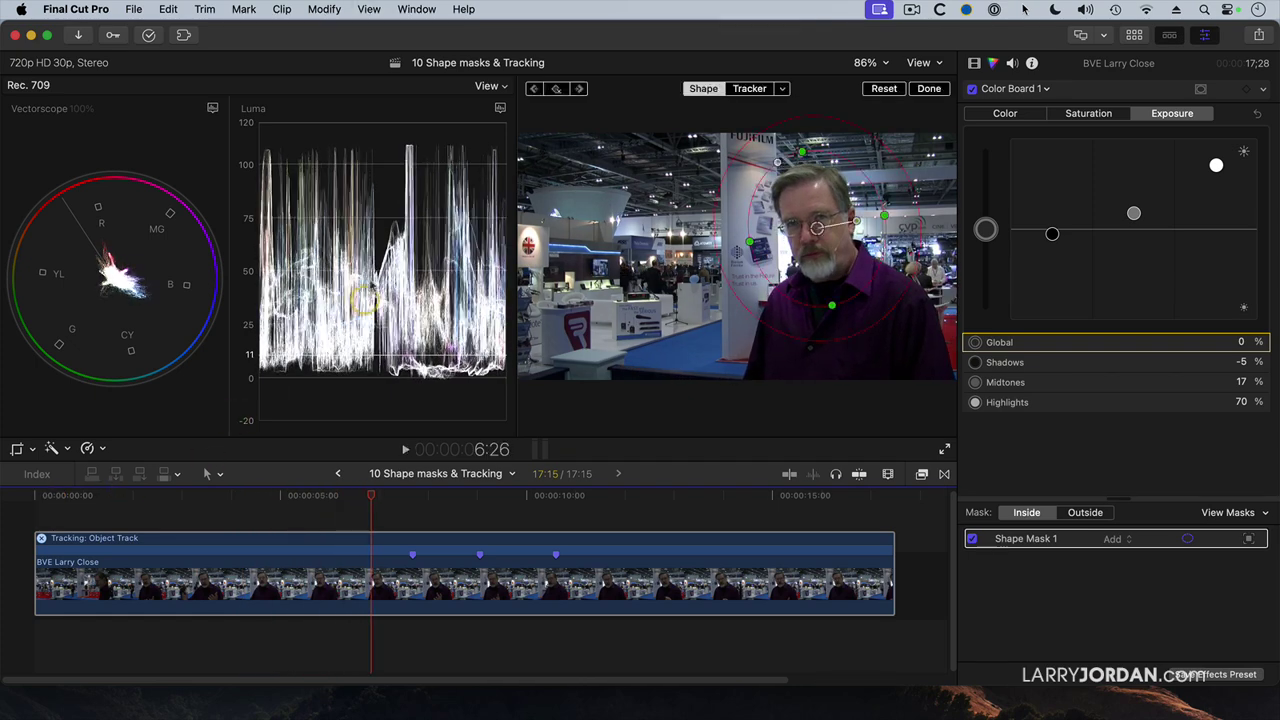
{"action": "left_click", "coordinate": [929, 88]}
Step: Toggle Color Board 1 off and on to compare, then play the corrected clip
{"action": "left_click", "coordinate": [971, 88]}
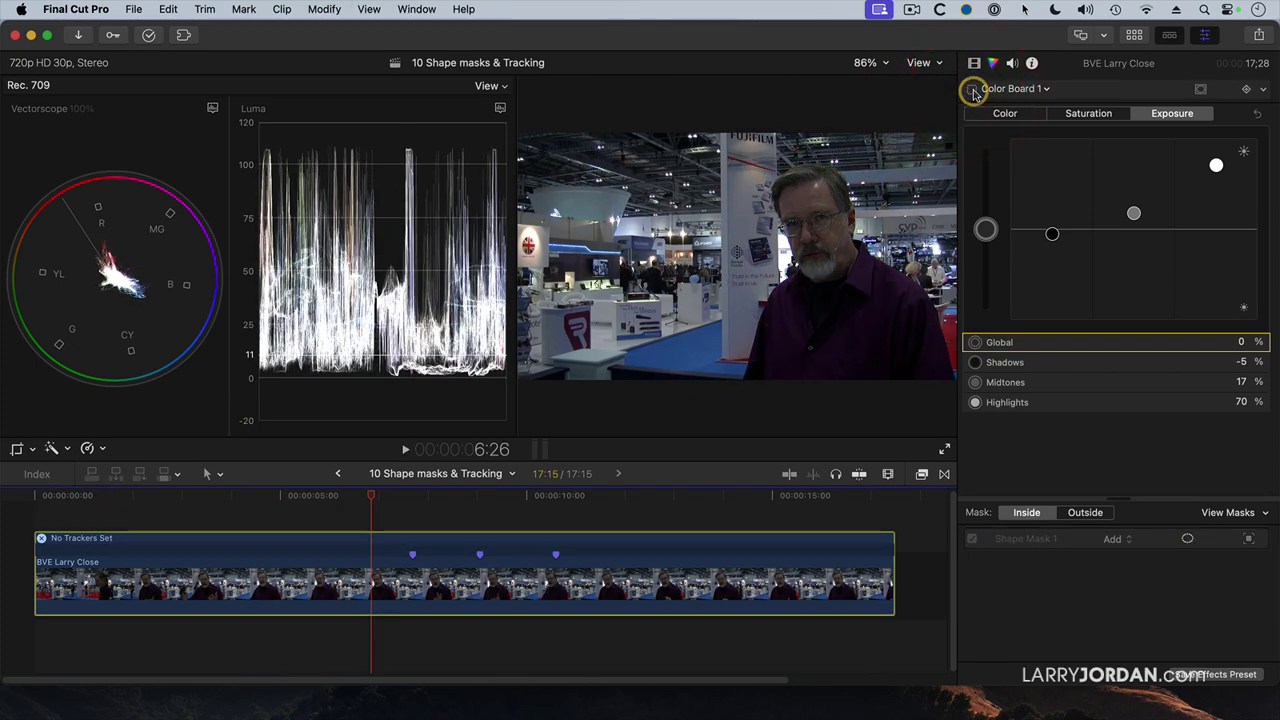
{"action": "left_click", "coordinate": [972, 89]}
{"action": "left_click", "coordinate": [972, 89]}
{"action": "left_click", "coordinate": [972, 89]}
{"action": "left_click", "coordinate": [972, 89]}
{"action": "left_click", "coordinate": [972, 89]}
{"action": "key", "text": "space"}
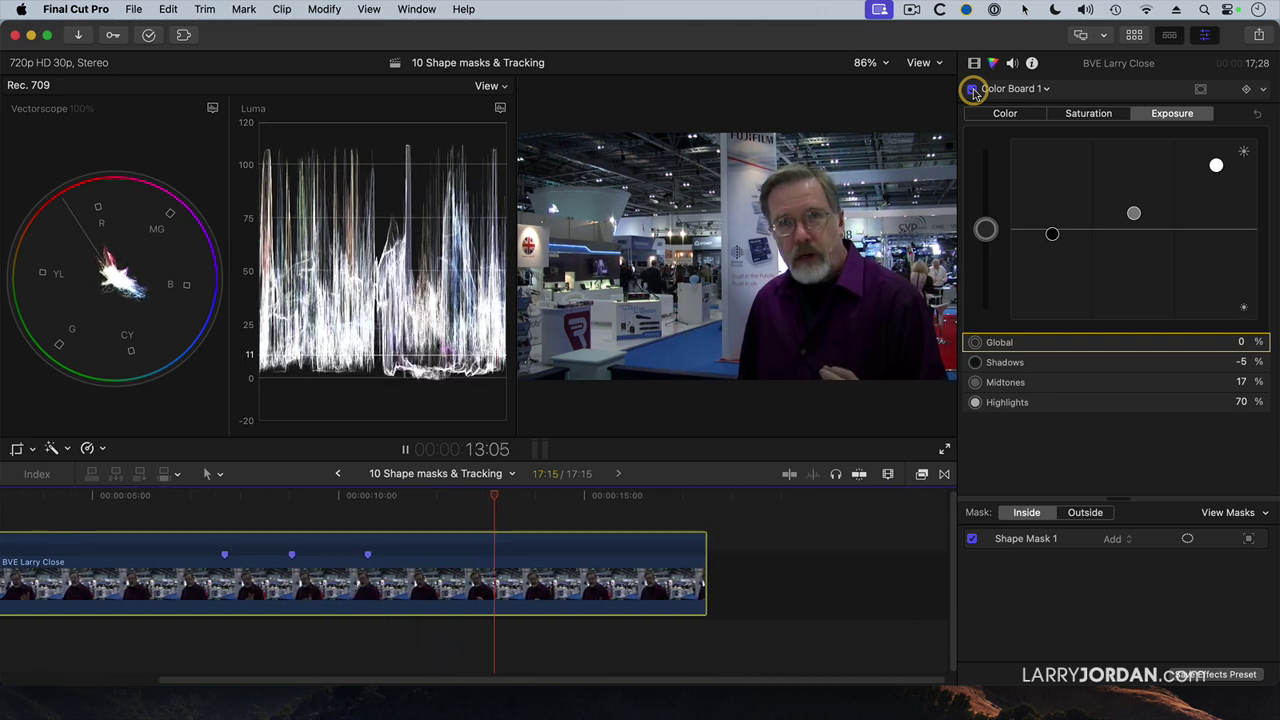
{"action": "key", "text": "space"}
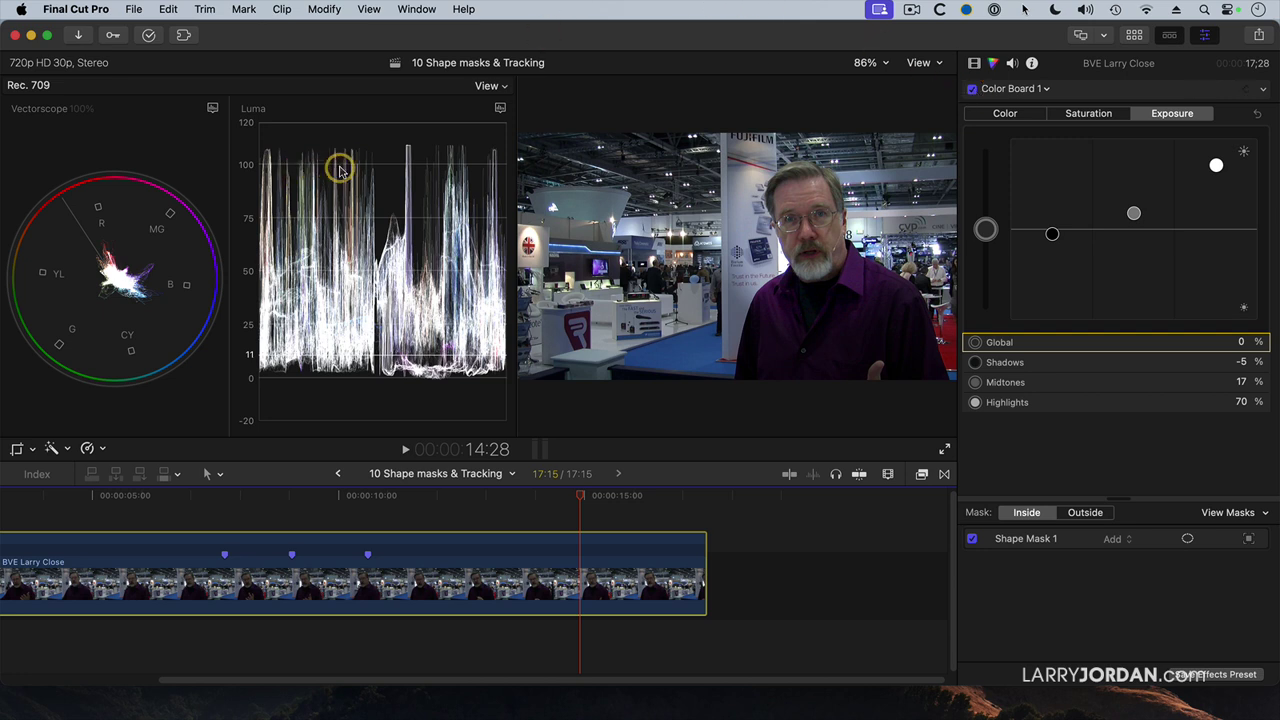
Step: Search the Effects browser for Broadcast Safe and drag it onto the interview clip
{"action": "left_click", "coordinate": [570, 590]}
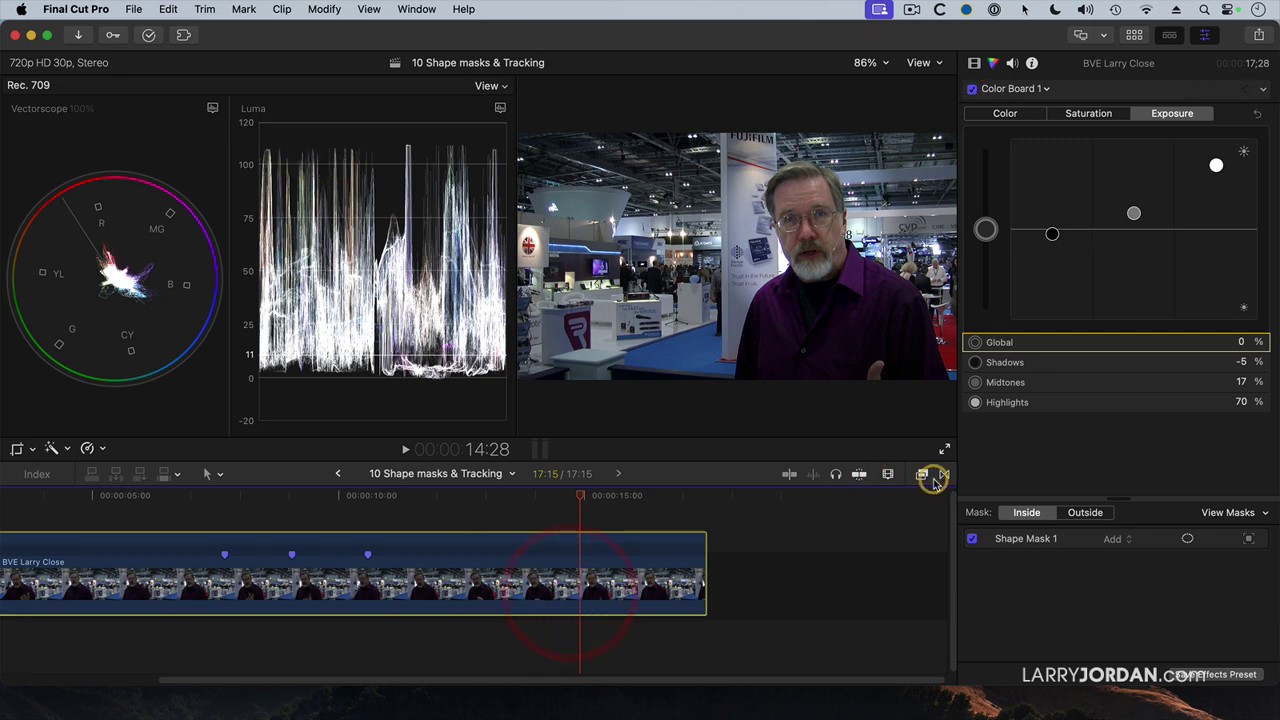
{"action": "left_click", "coordinate": [922, 474]}
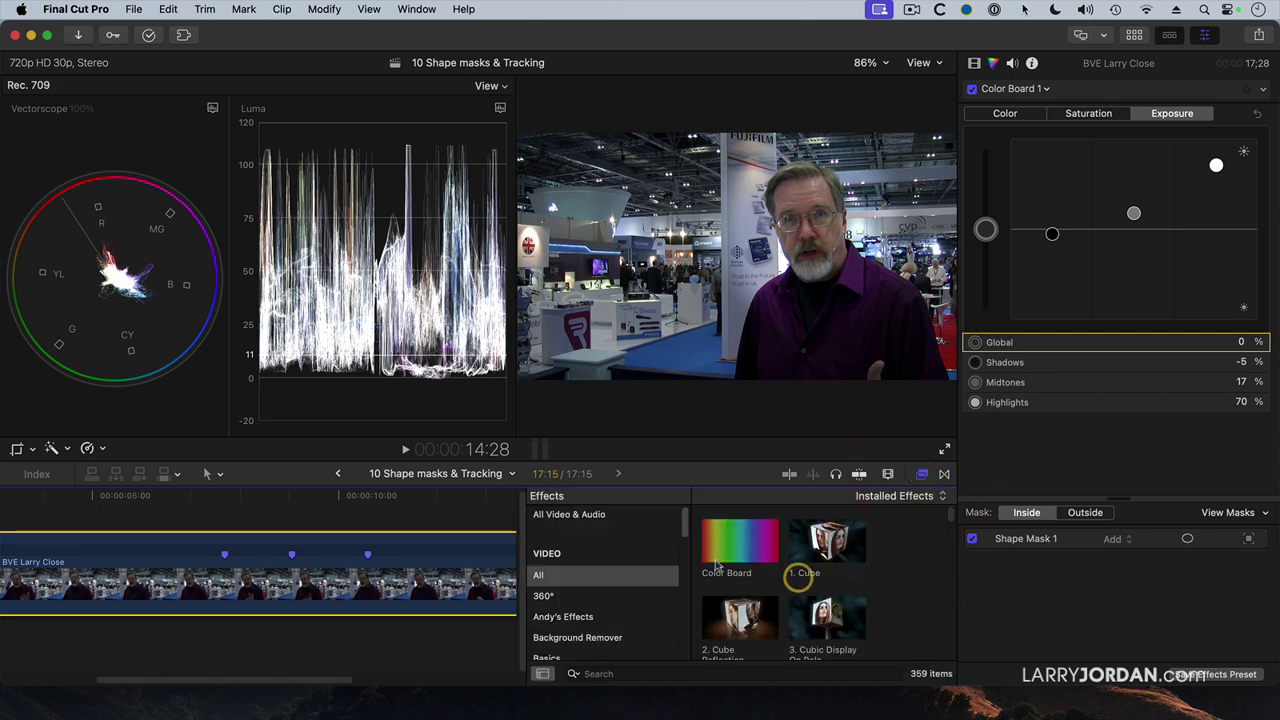
{"action": "left_click", "coordinate": [652, 671]}
{"action": "type", "text": "brao"}
{"action": "type", "text": "dc"}
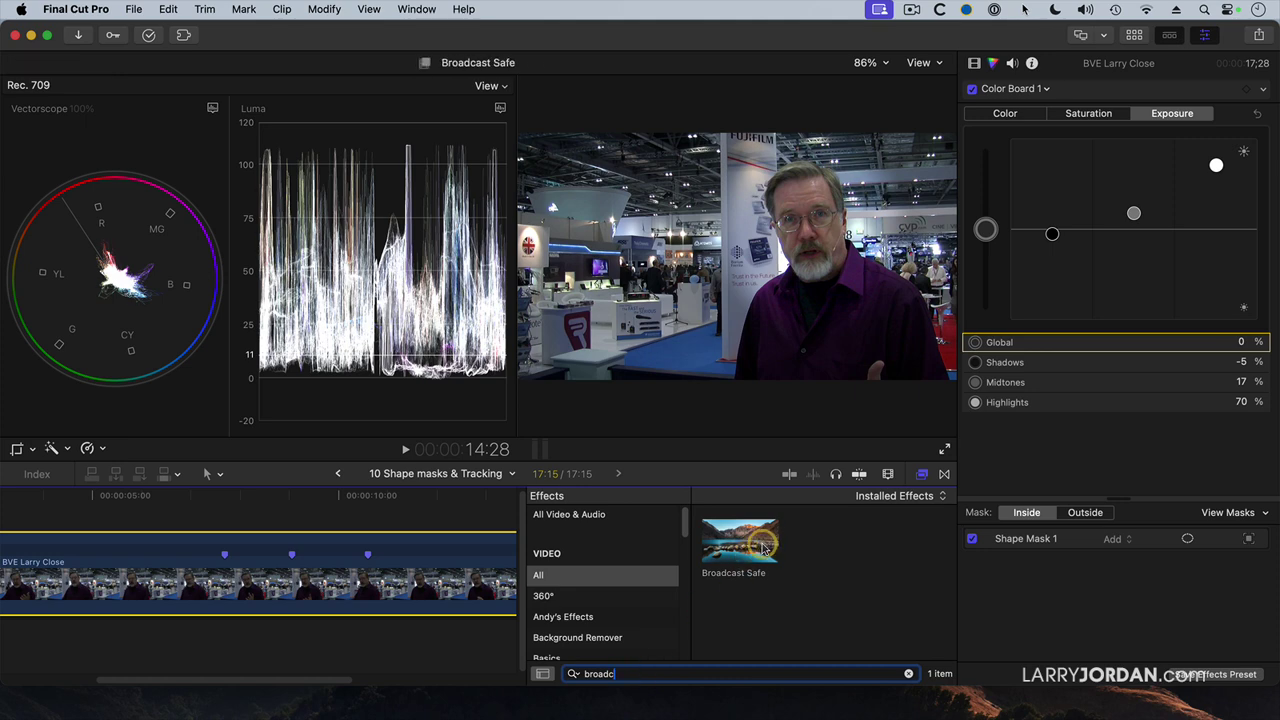
{"action": "left_click_drag", "start_coordinate": [763, 547], "coordinate": [480, 594]}
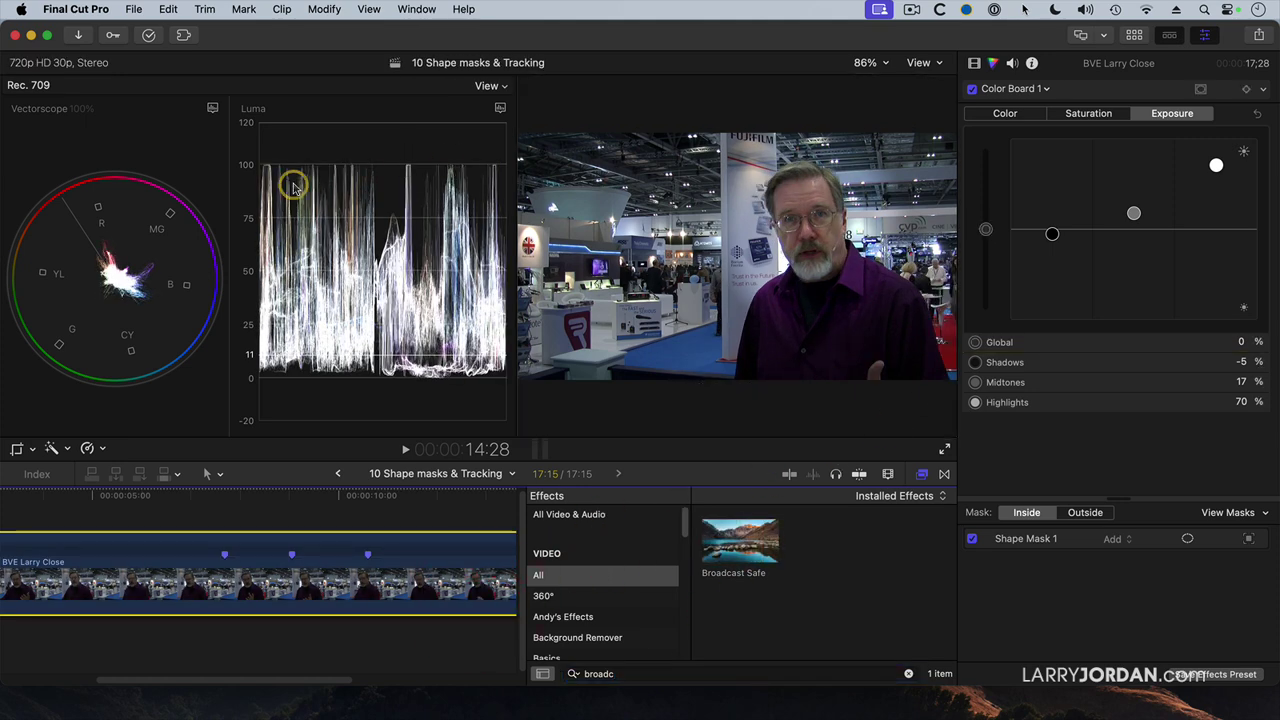
{"action": "left_click", "coordinate": [919, 476]}
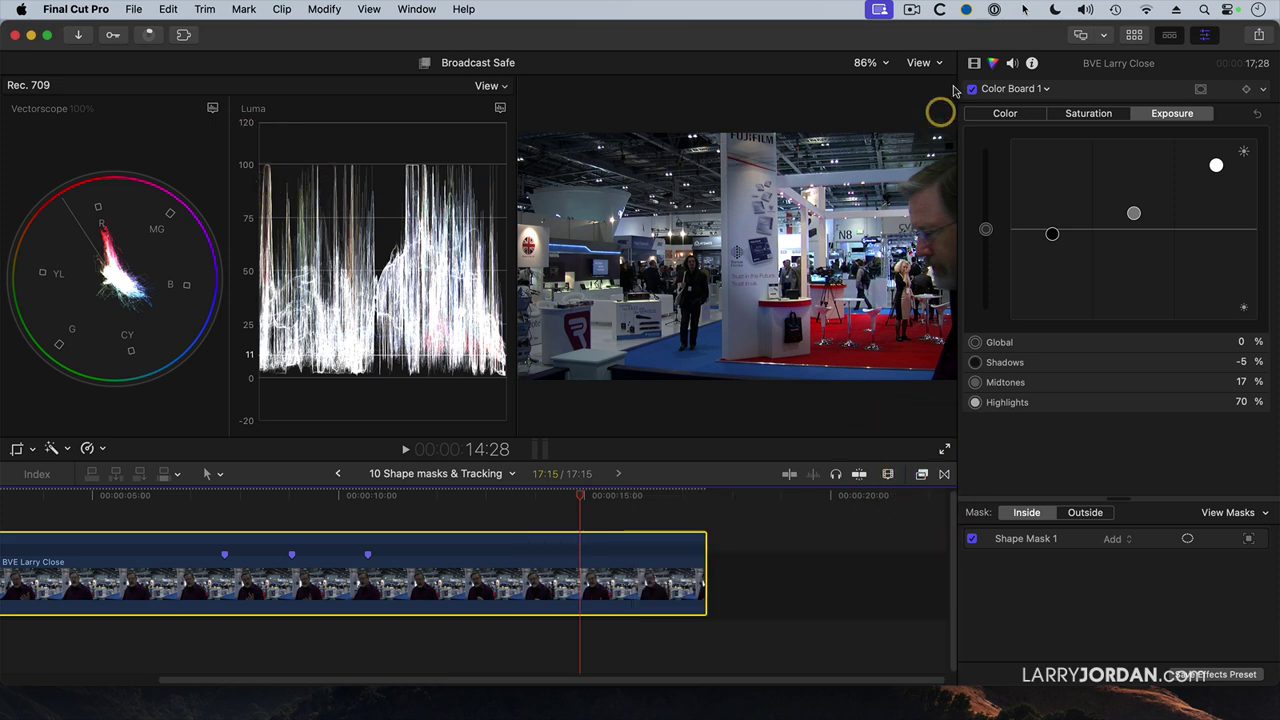
Step: In the Video inspector, toggle Broadcast Safe off and back on to compare
{"action": "left_click", "coordinate": [975, 63]}
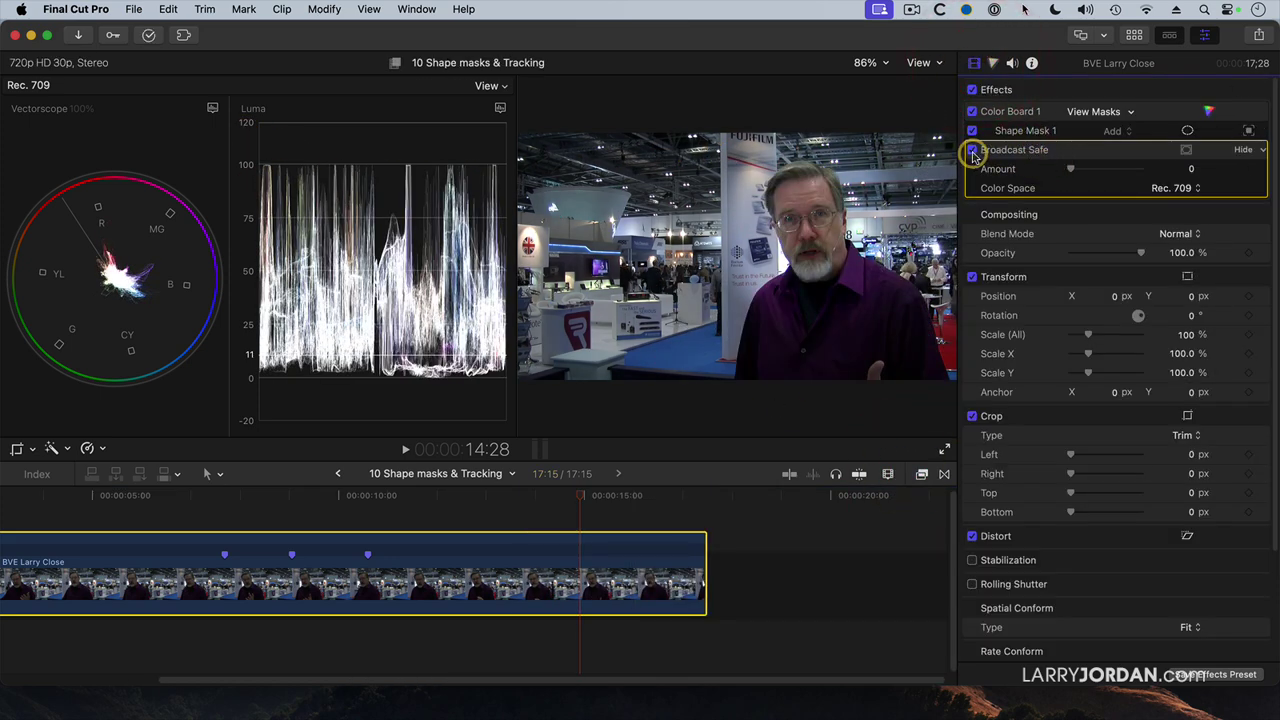
{"action": "left_click", "coordinate": [972, 150]}
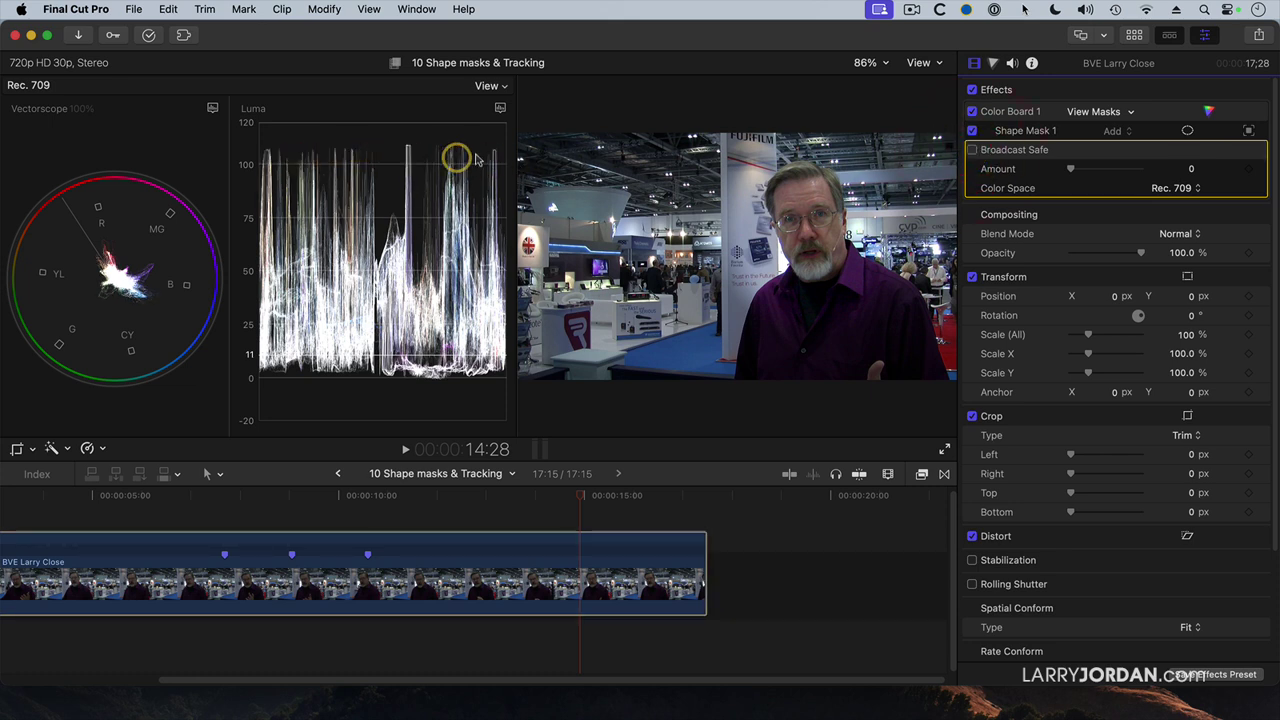
{"action": "left_click", "coordinate": [973, 150]}
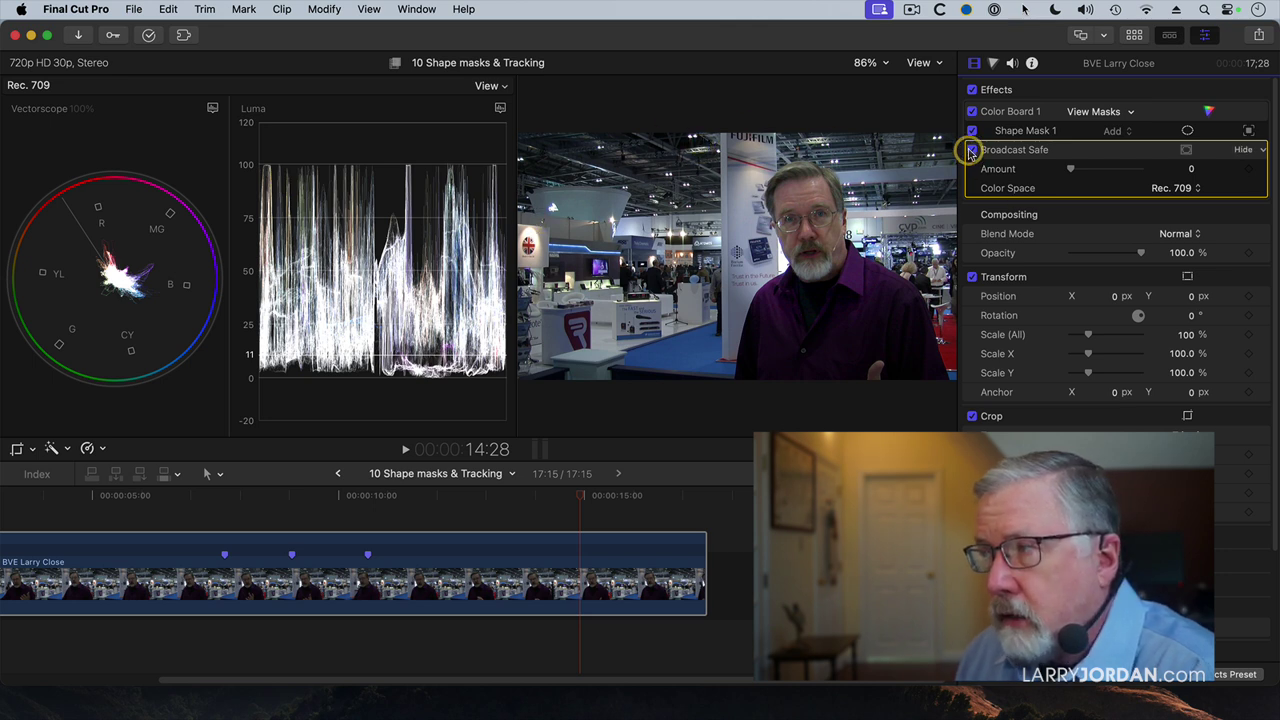
Step: Keep Rec. 709 as the colour space and try the Amount slider, leaving it at 0
{"action": "left_click", "coordinate": [1175, 188]}
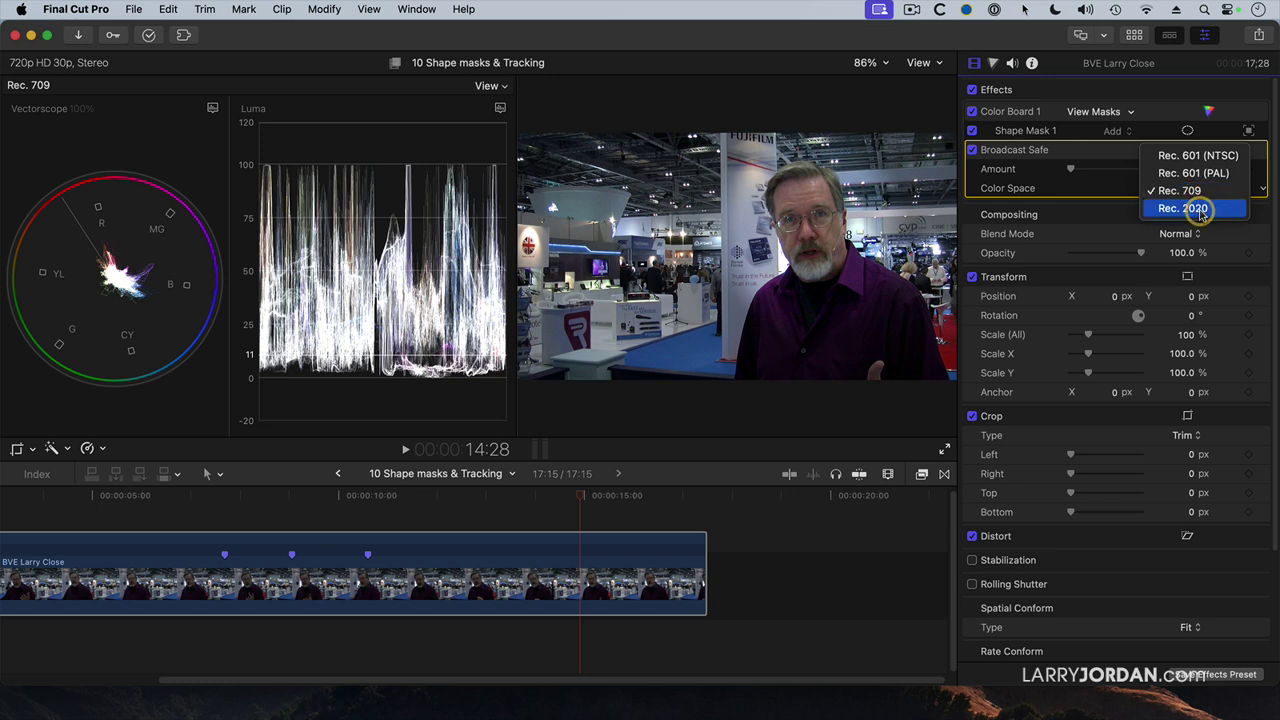
{"action": "left_click", "coordinate": [1208, 191]}
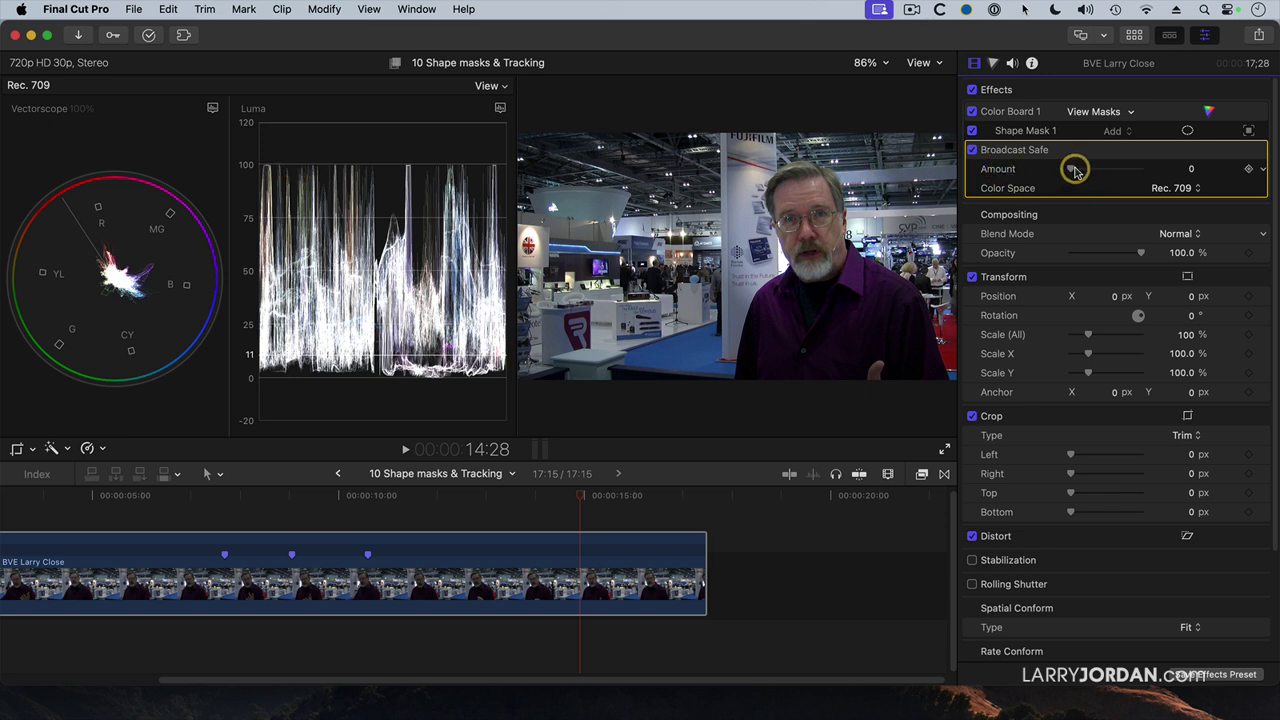
{"action": "left_click_drag", "start_coordinate": [1071, 168], "coordinate": [895, 205]}
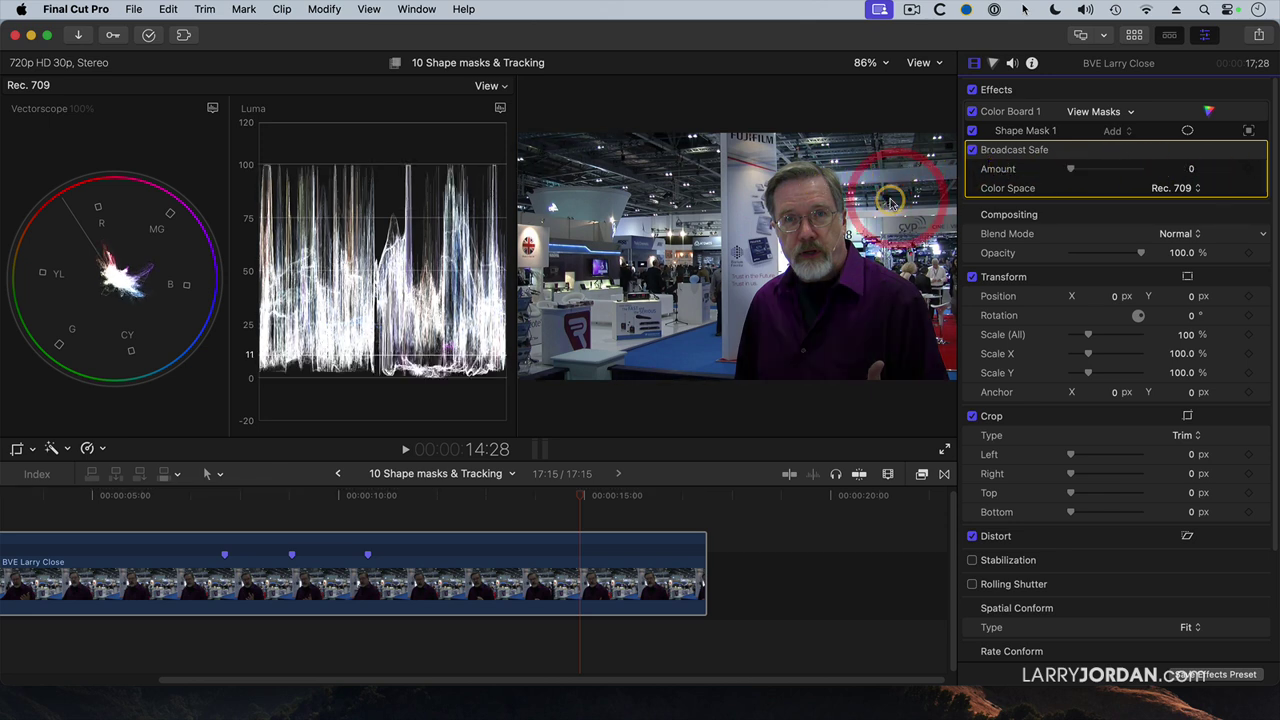
{"action": "left_click_drag", "start_coordinate": [796, 218], "coordinate": [770, 216]}
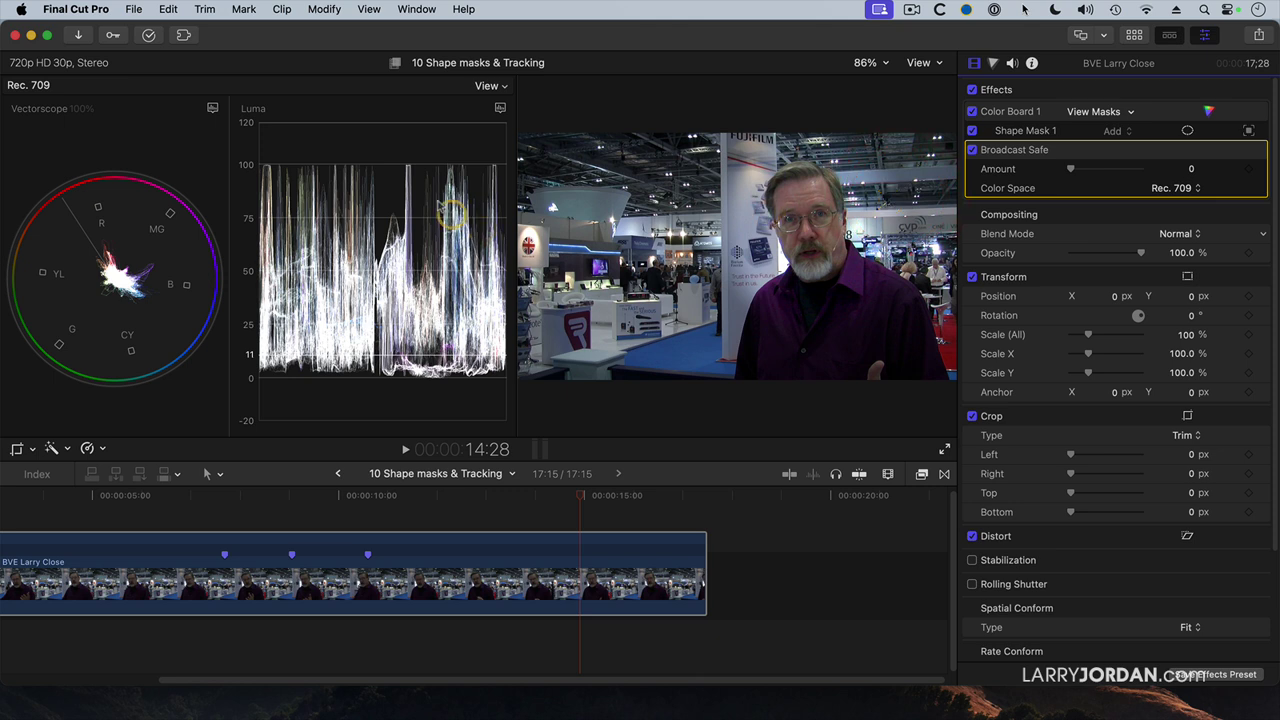